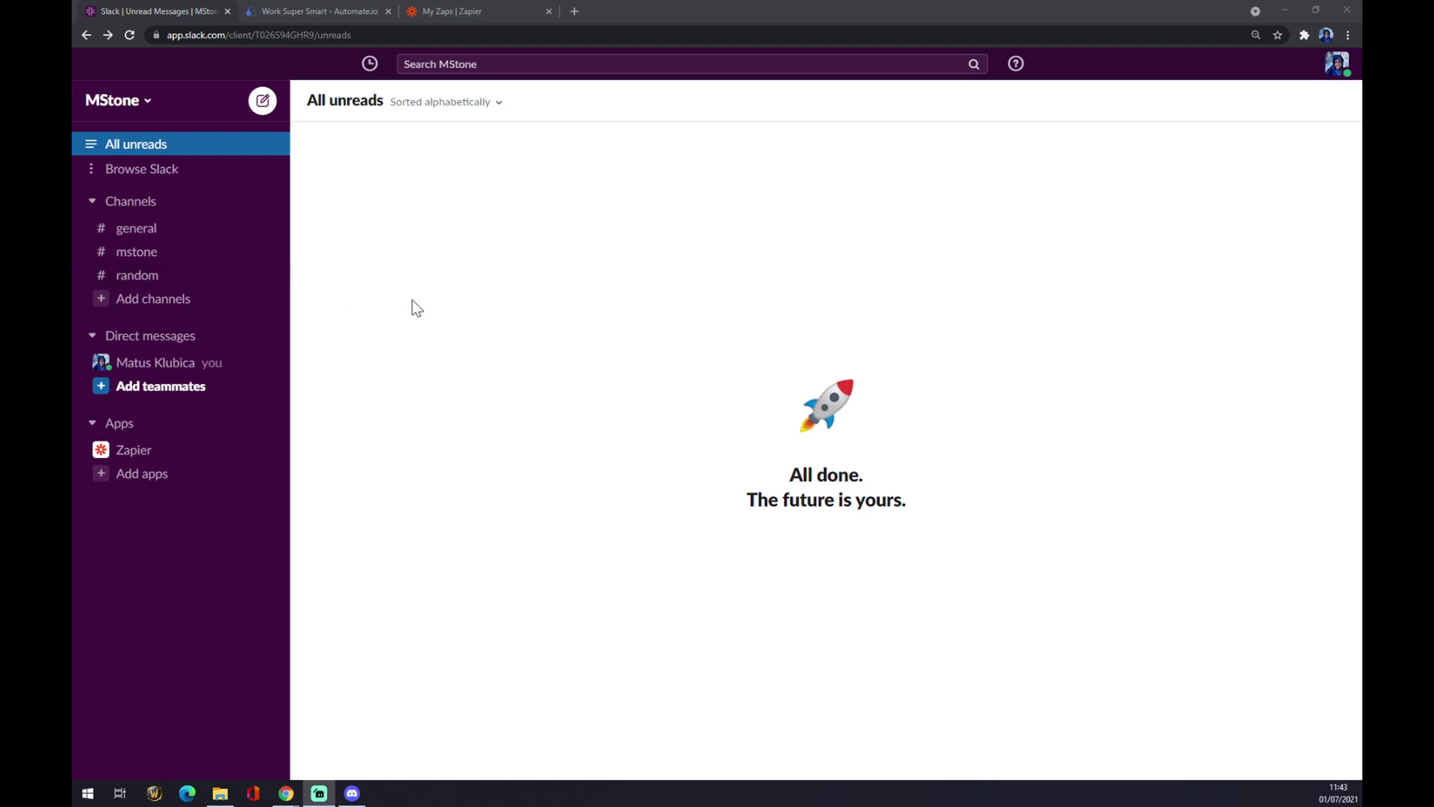
# Open Slack's Apps page from the Browse Slack menu and scroll through the recommended apps
pyautogui.click(464, 269)
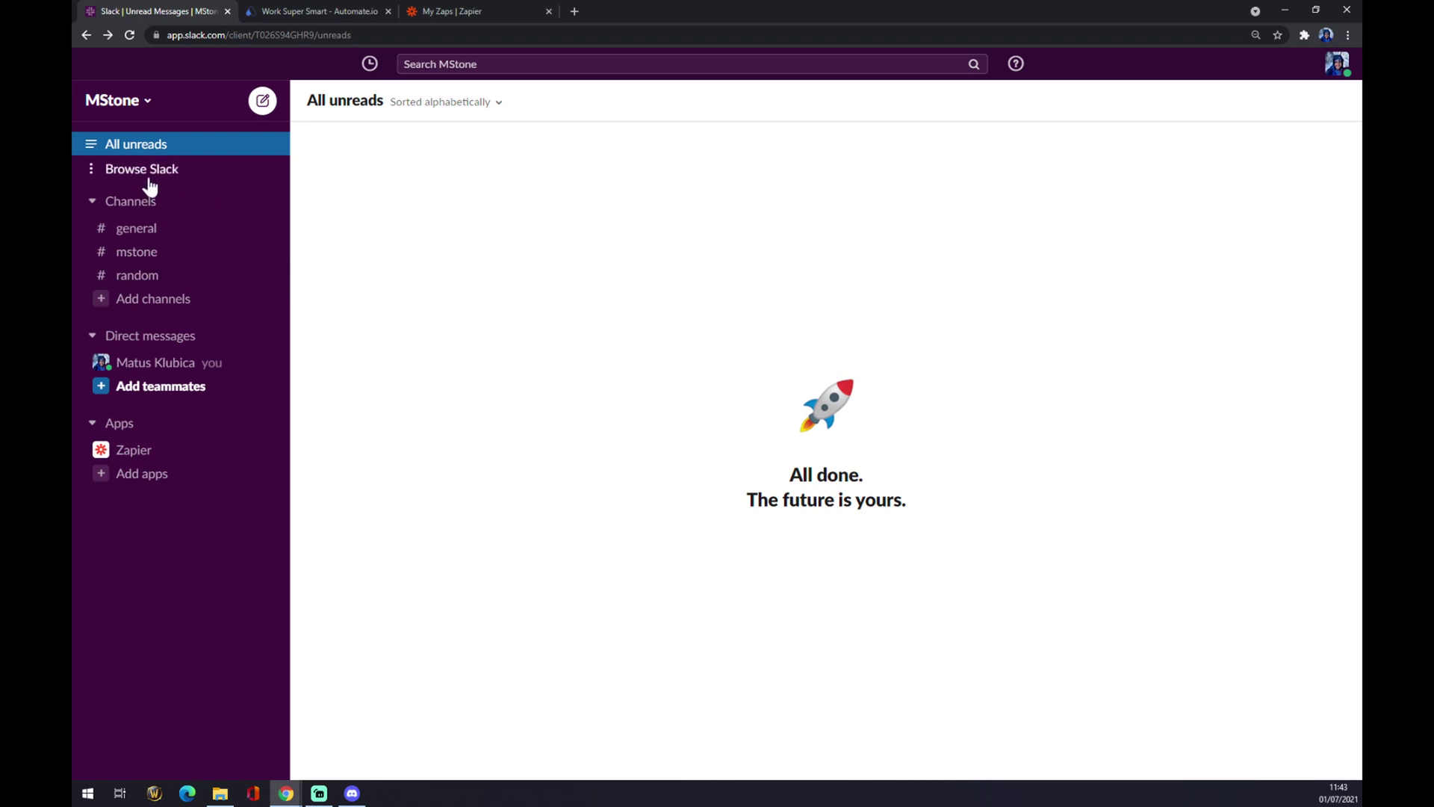
pyautogui.click(90, 174)
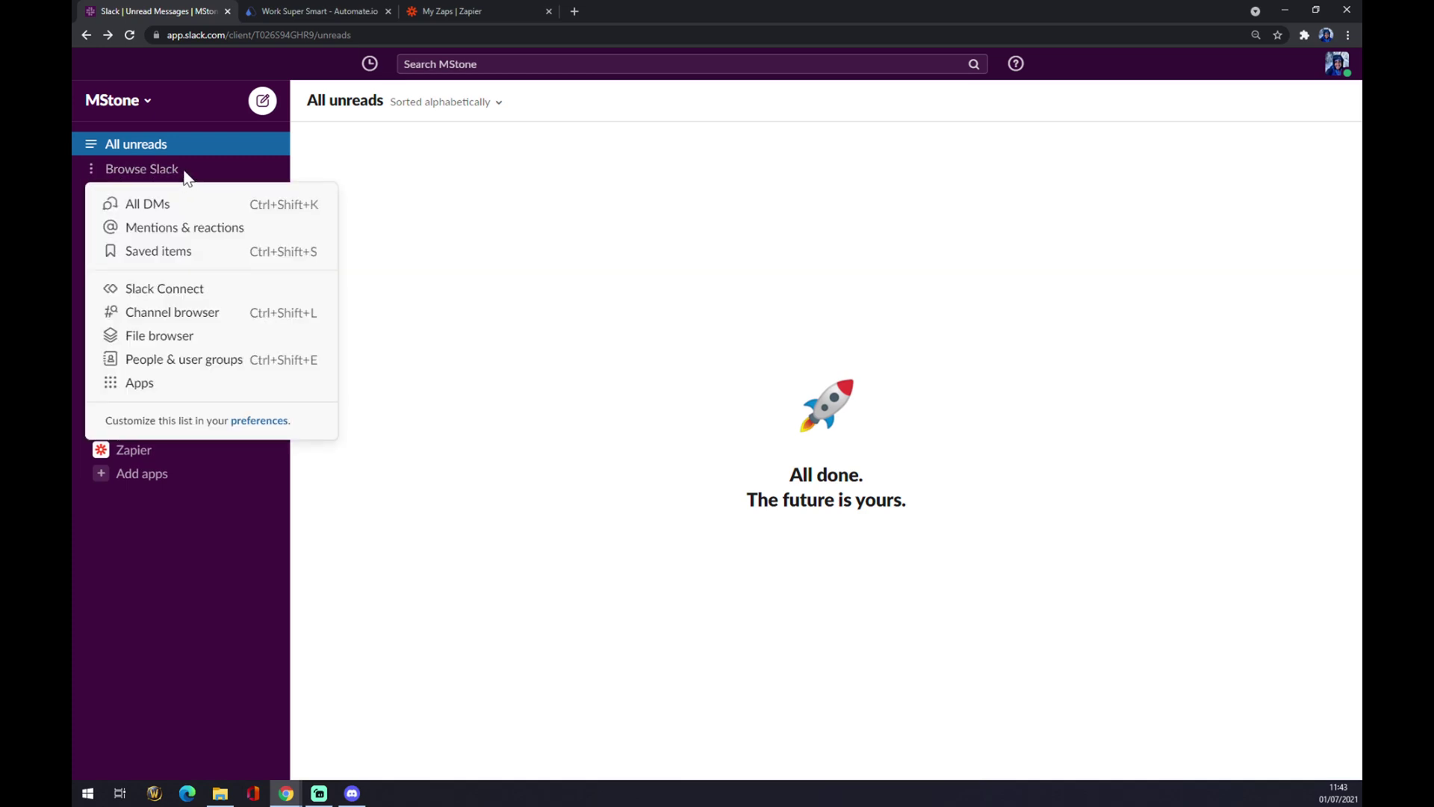
pyautogui.click(161, 384)
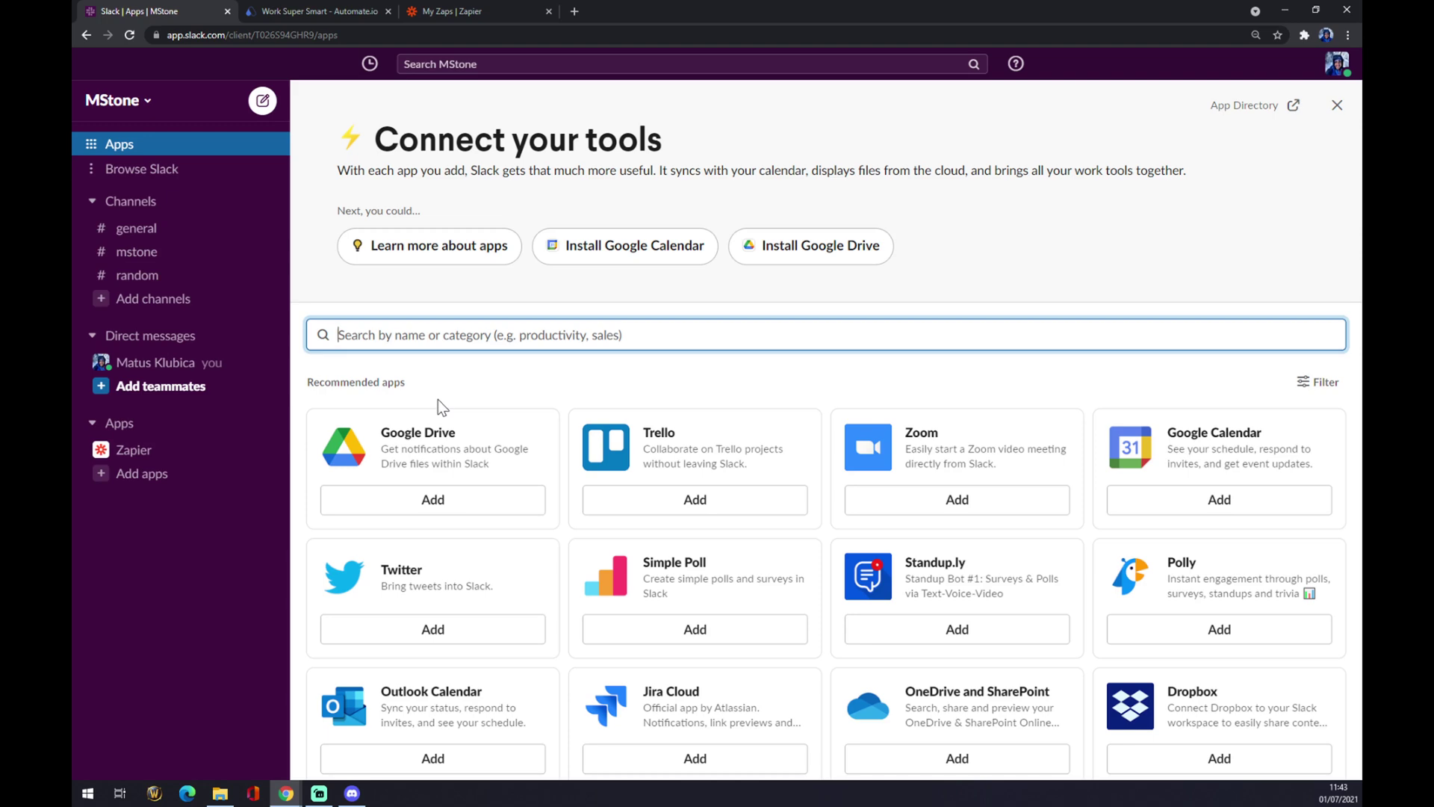
pyautogui.scroll(-5, 544, 423)
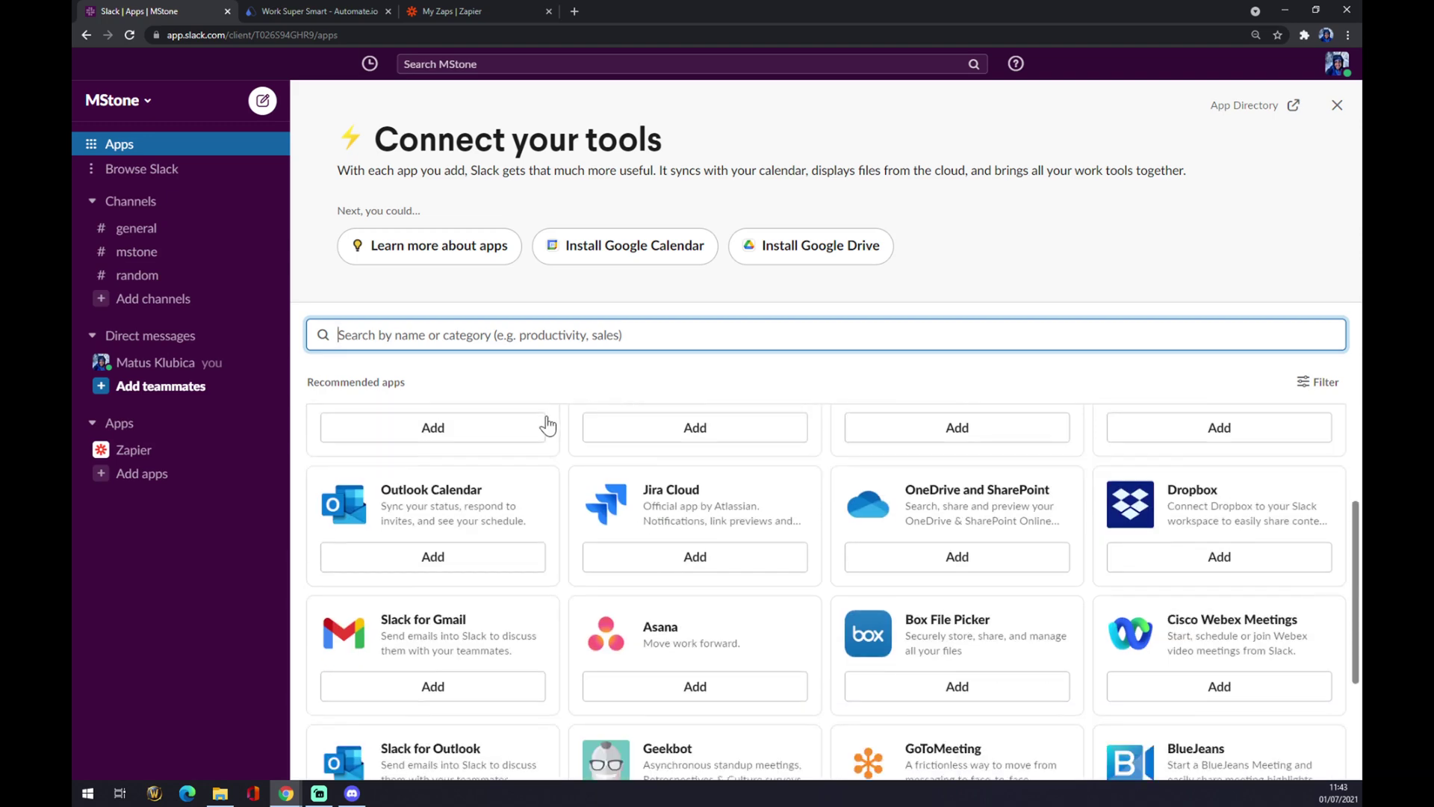
pyautogui.scroll(5, 554, 653)
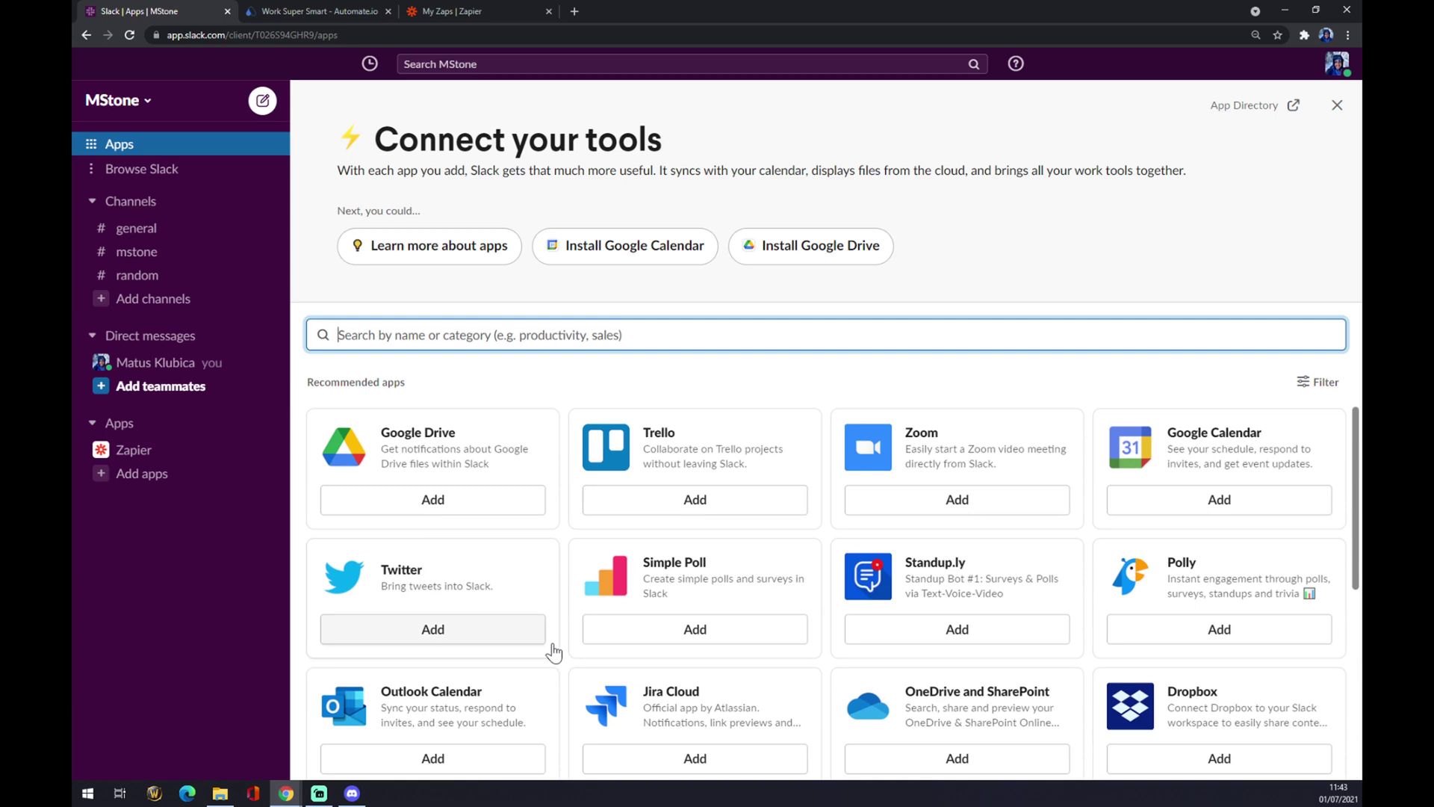
pyautogui.scroll(-1, 485, 460)
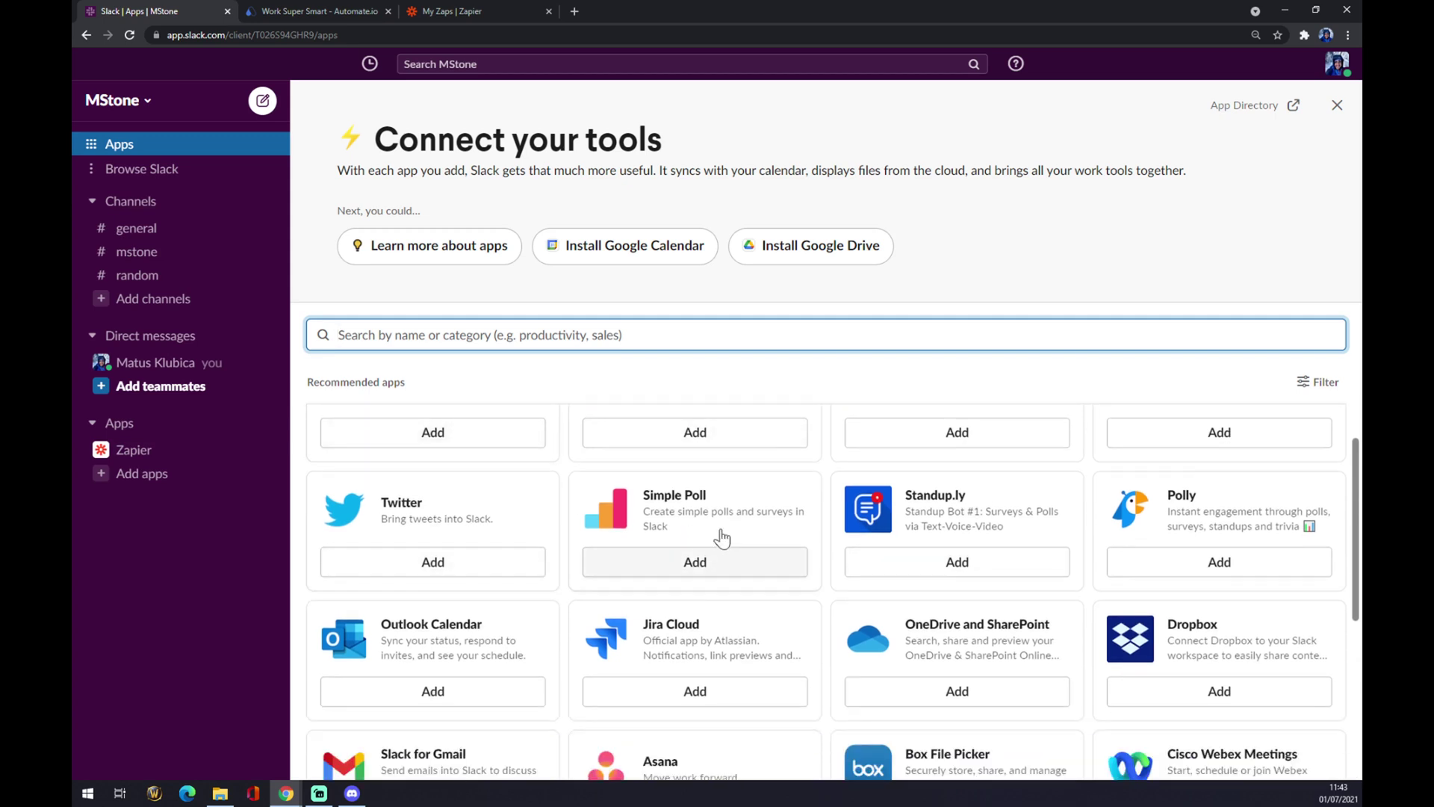
pyautogui.scroll(1, 777, 551)
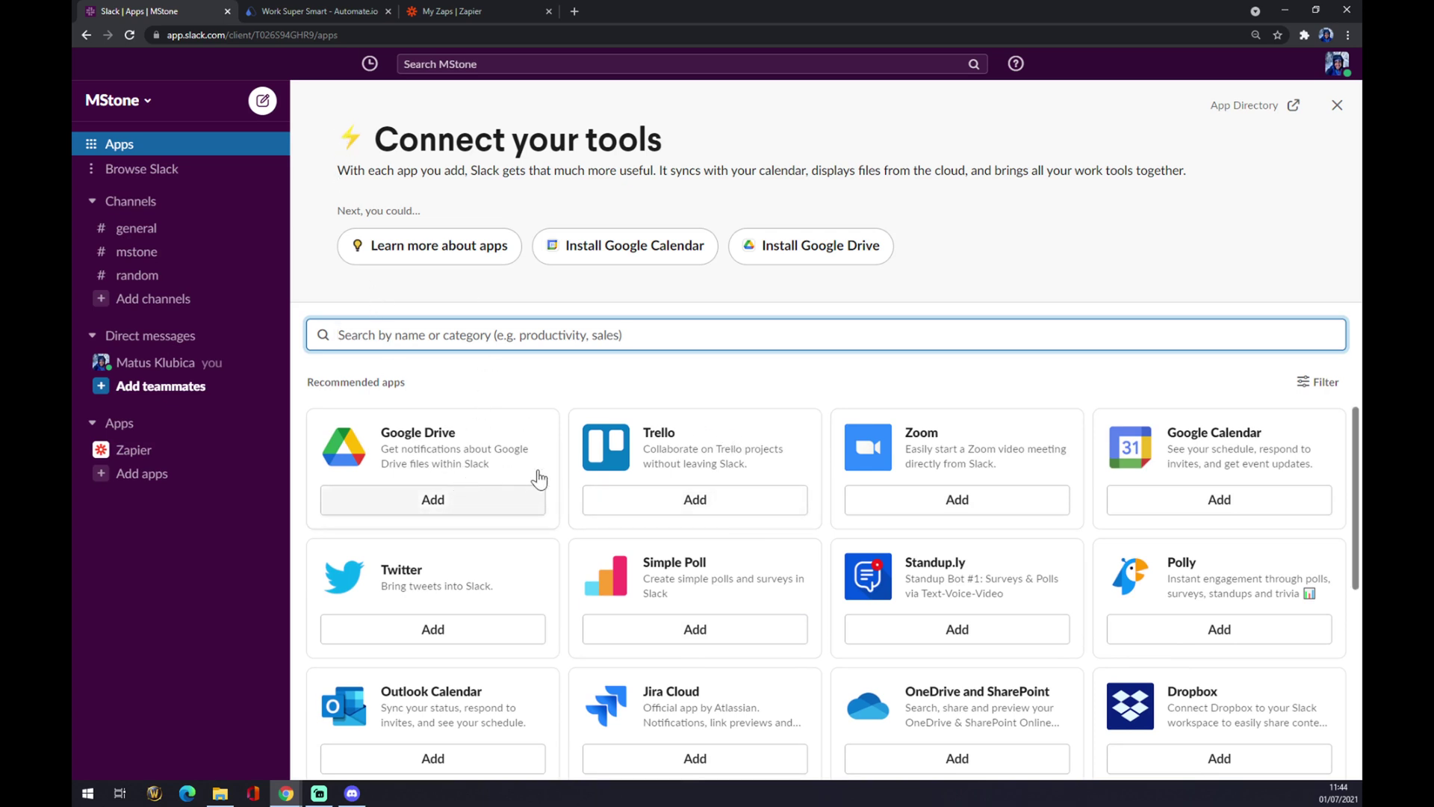
# Switch to the My Zaps tab showing the Home folder's 201 zaps
pyautogui.click(411, 16)
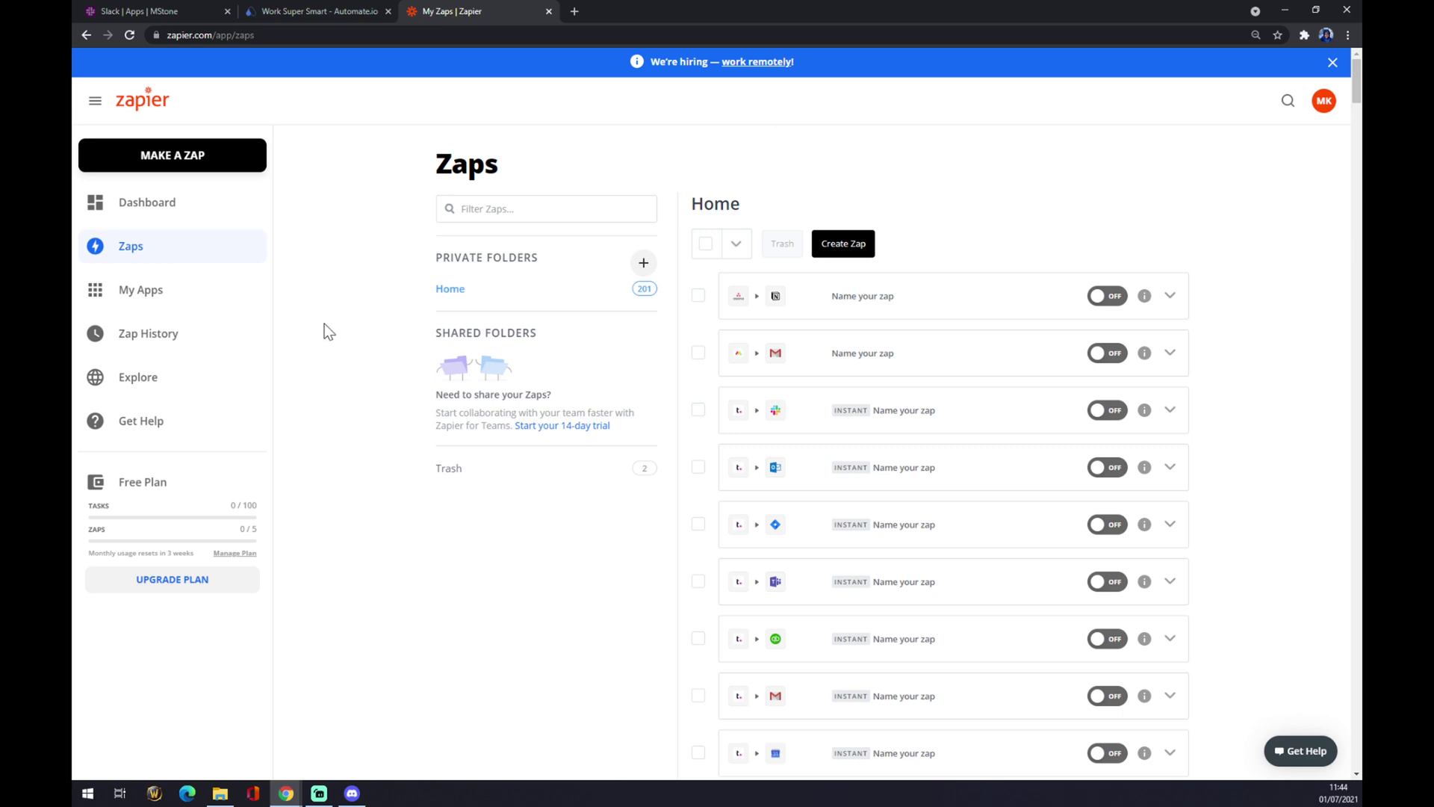
# Create a new zap named 'slack to whatever' and search the trigger apps for 'slack'
pyautogui.click(258, 158)
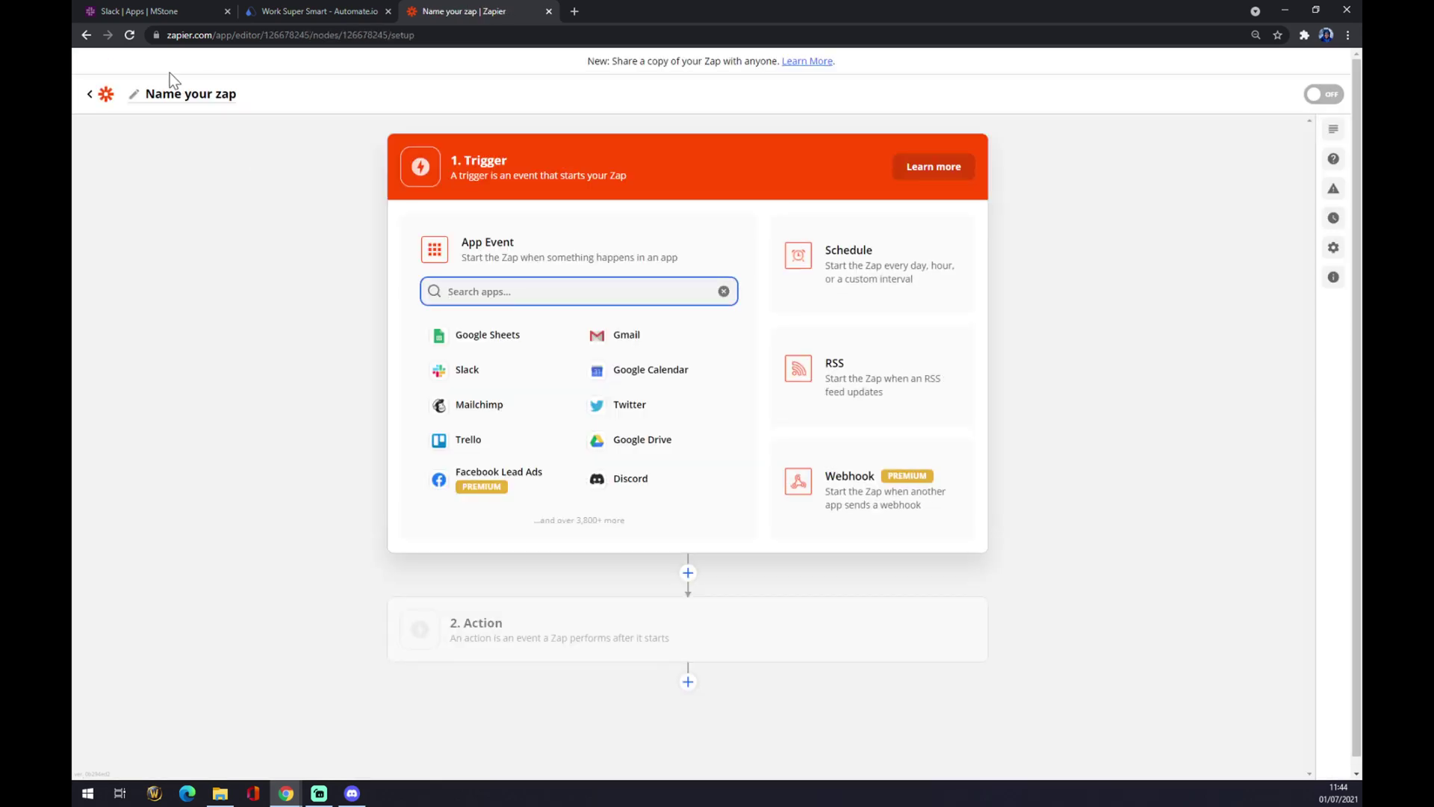
pyautogui.click(209, 93)
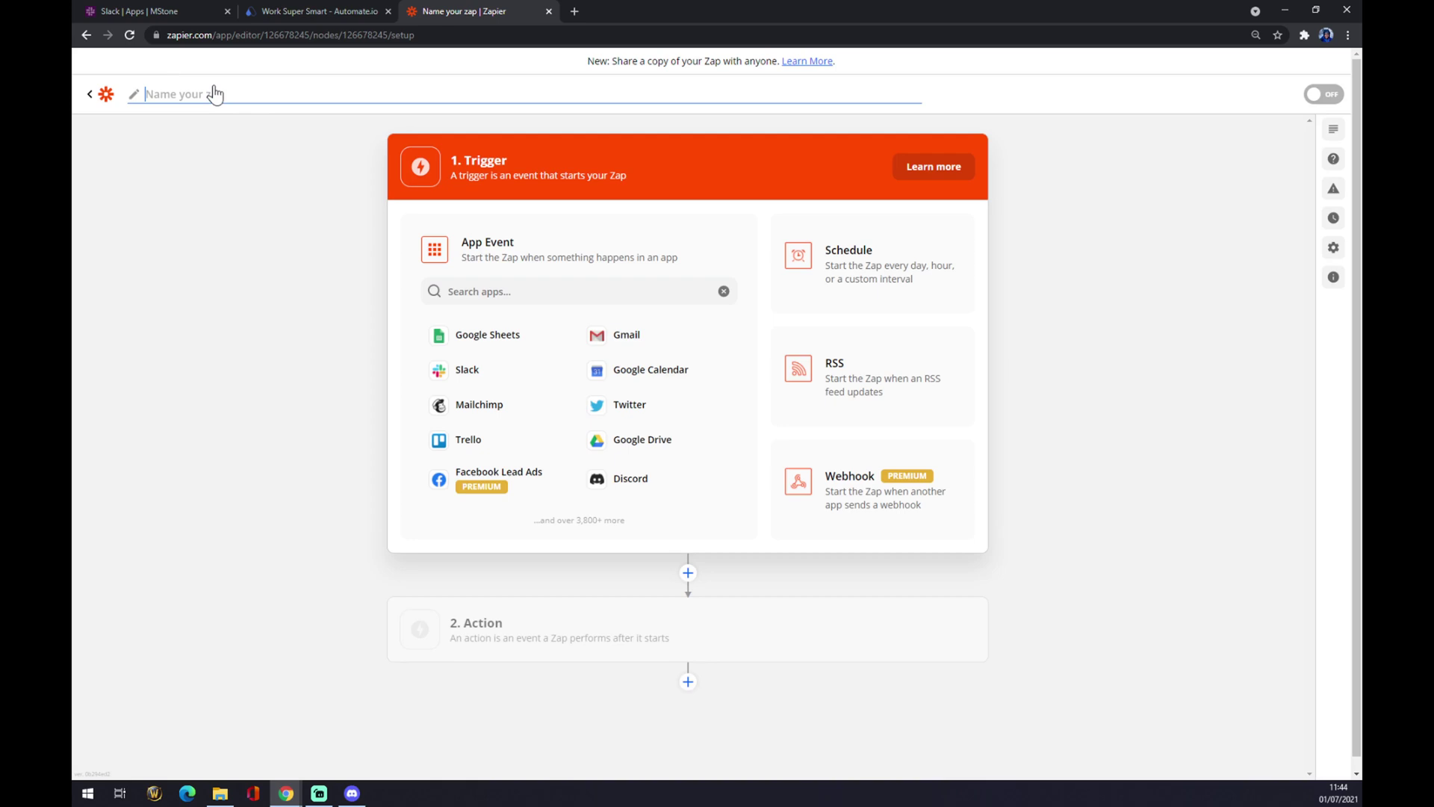
pyautogui.write('slack to whatever')
pyautogui.press('Return')
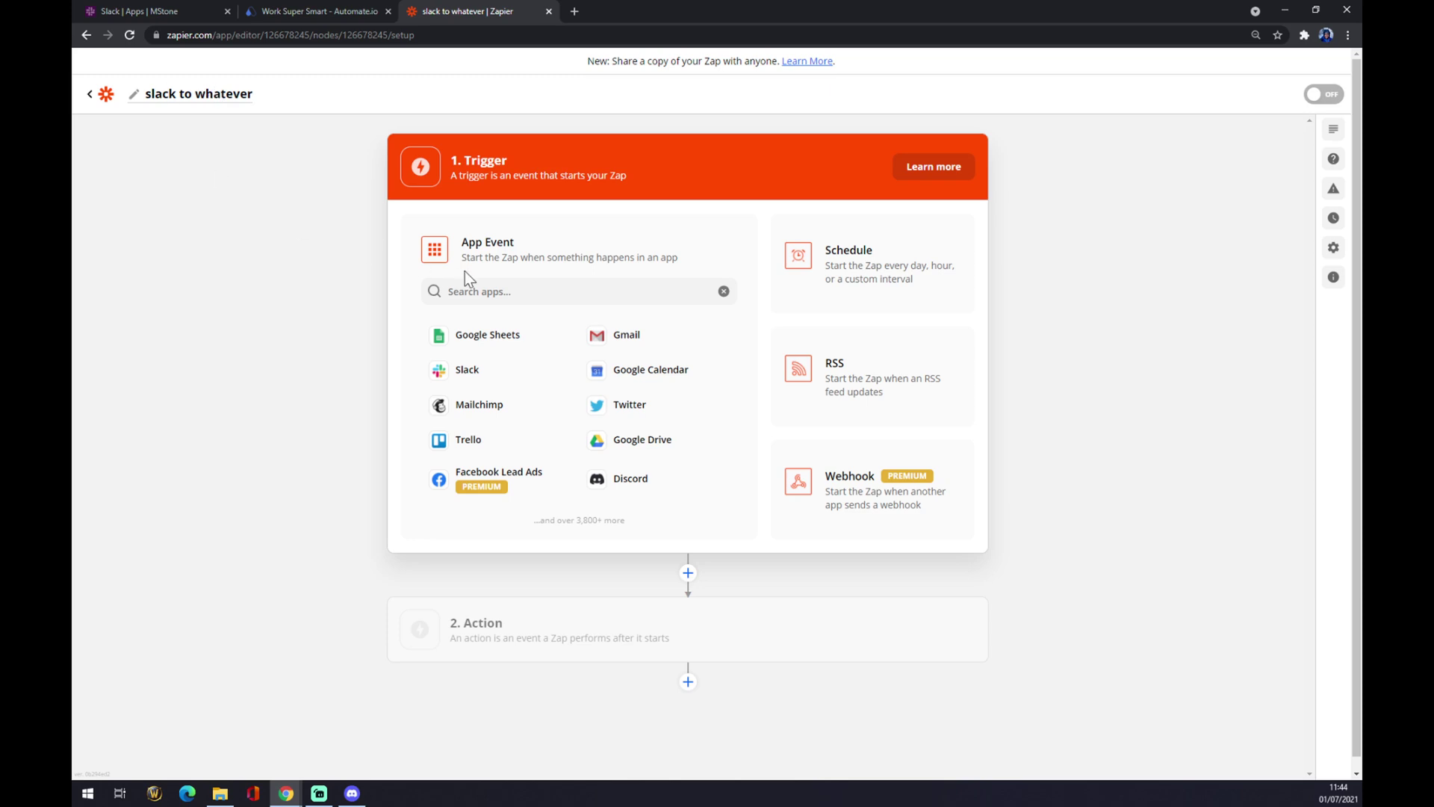
pyautogui.click(522, 292)
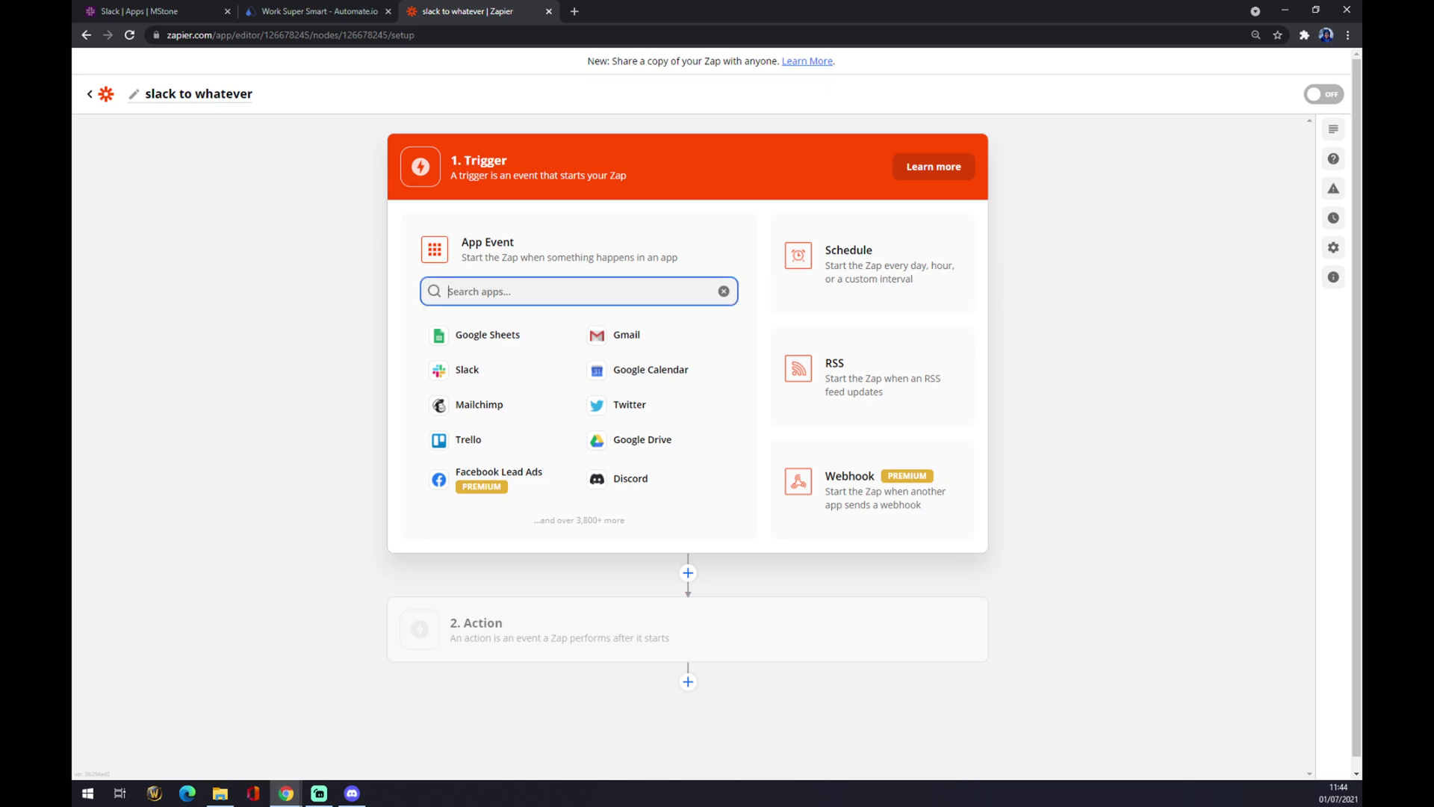
pyautogui.write('slack')
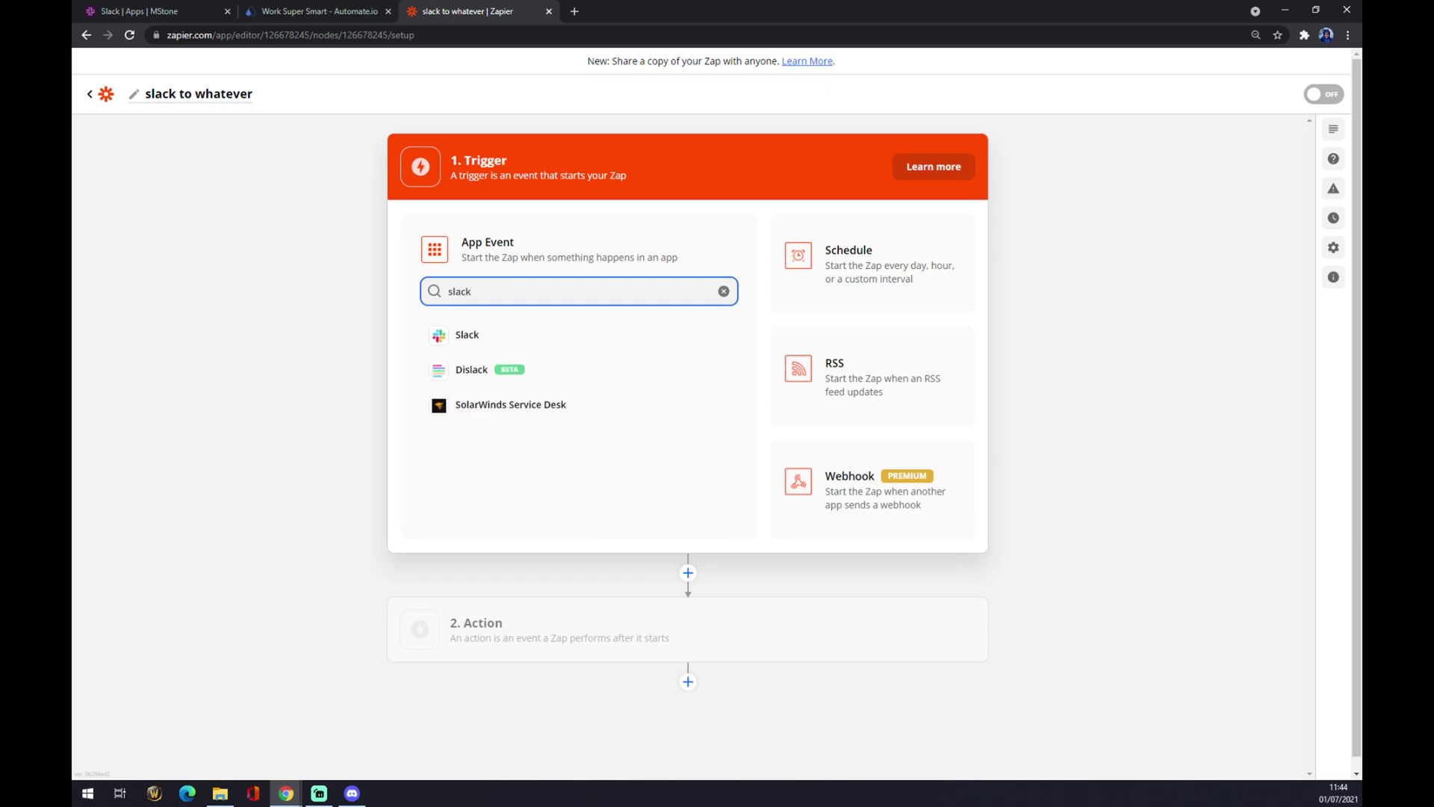
# Choose Slack as the trigger app with the New Public Message Posted Anywhere event
pyautogui.click(471, 339)
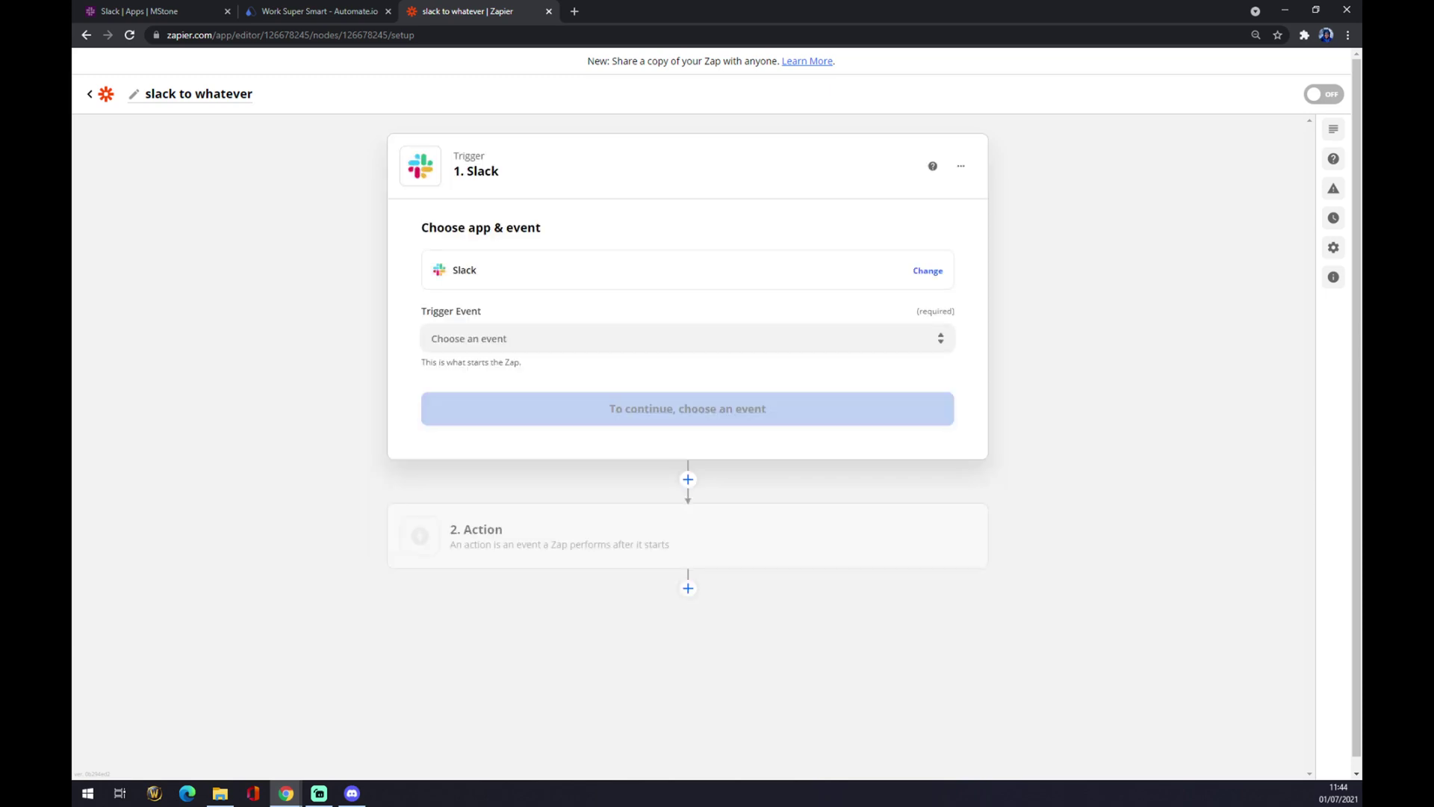
pyautogui.click(467, 338)
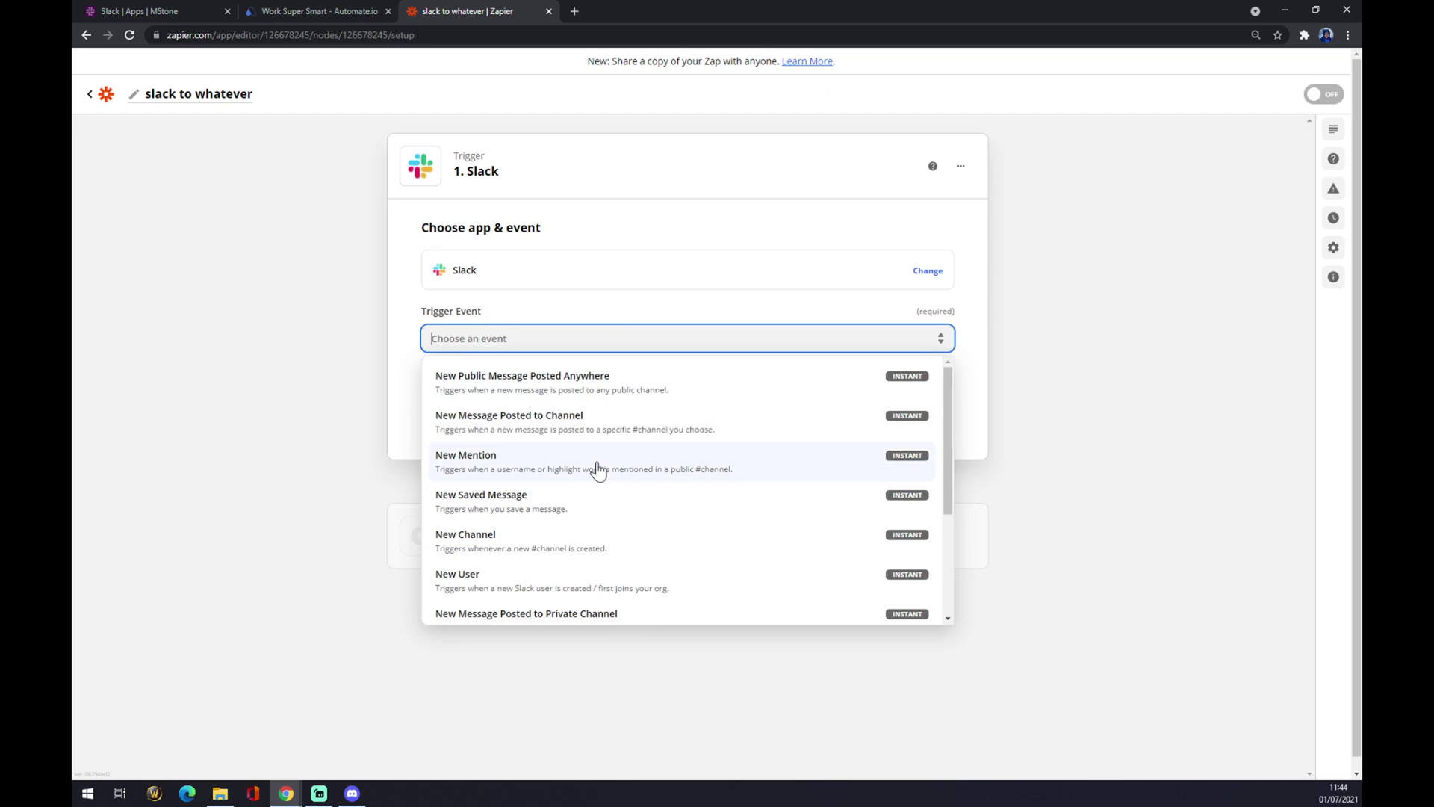
pyautogui.scroll(-3, 598, 469)
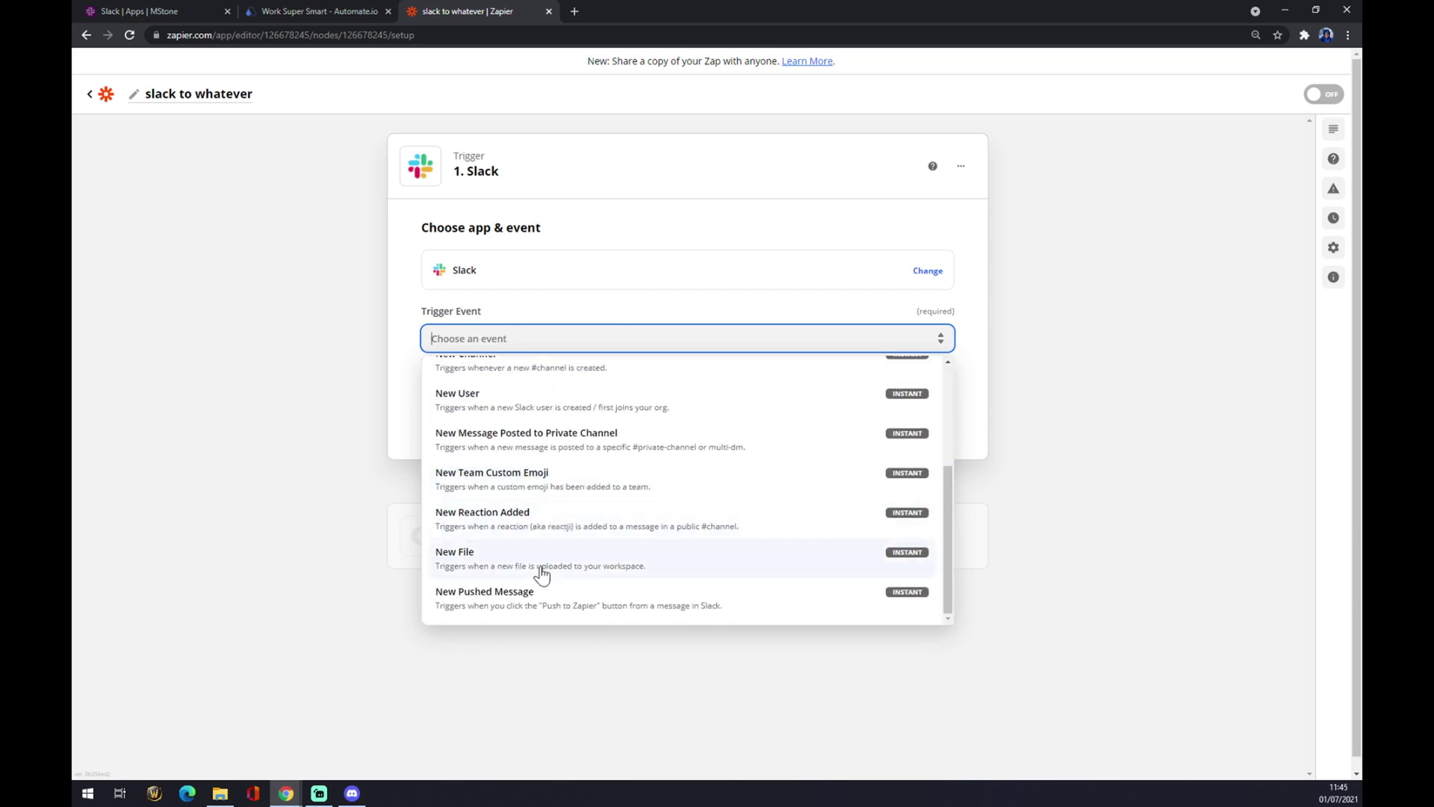
pyautogui.scroll(3, 543, 568)
pyautogui.scroll(-4, 544, 567)
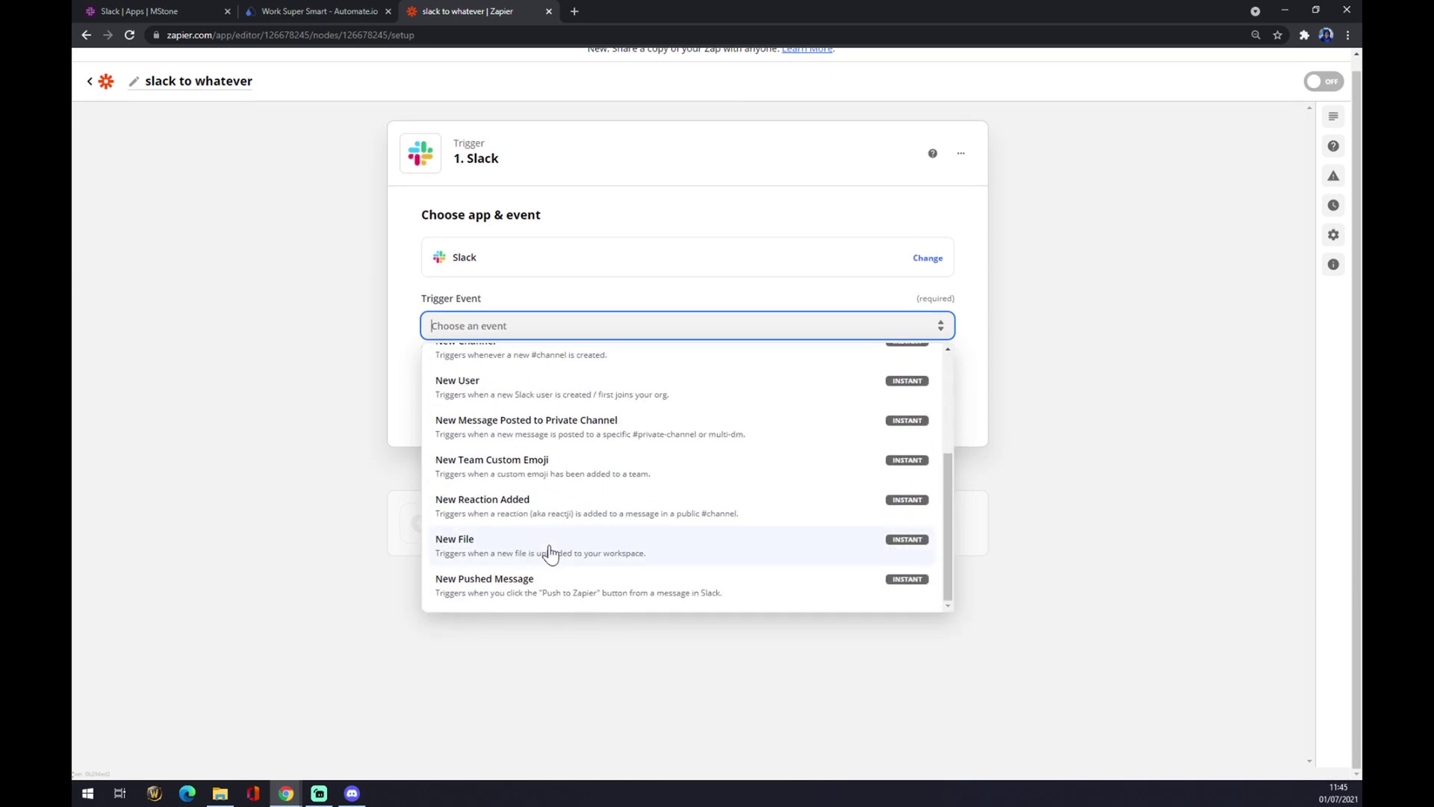
pyautogui.scroll(4, 550, 549)
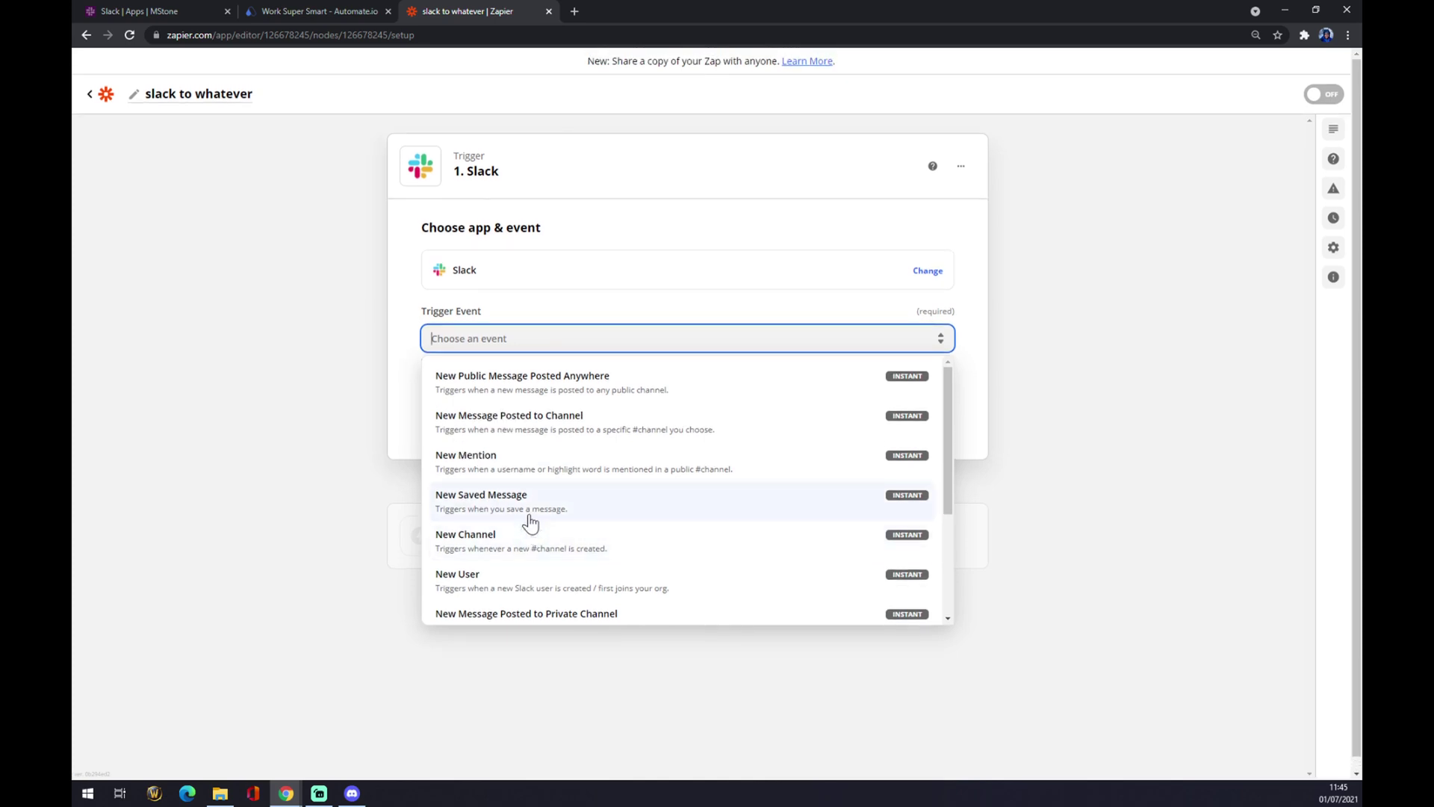
pyautogui.click(530, 386)
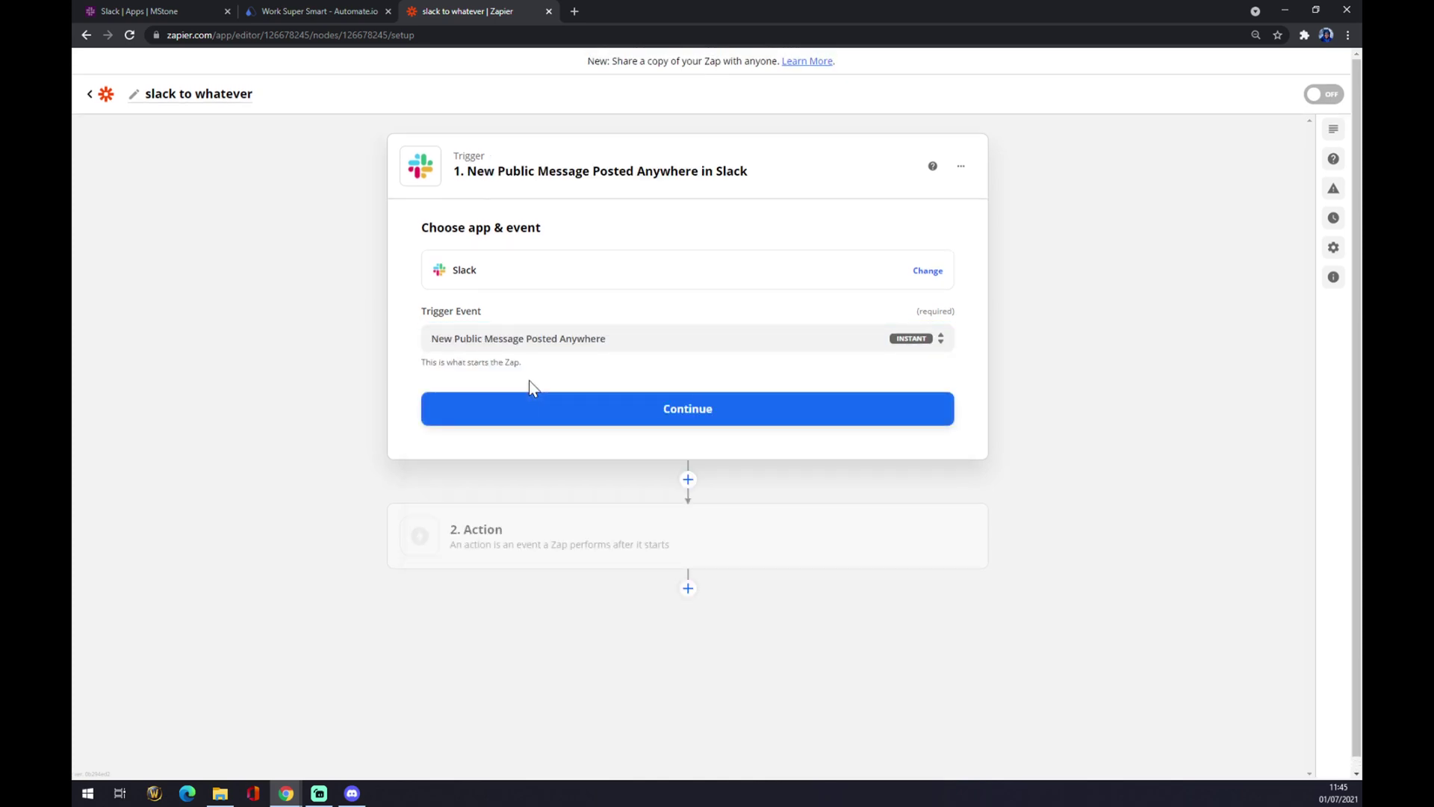
pyautogui.click(708, 416)
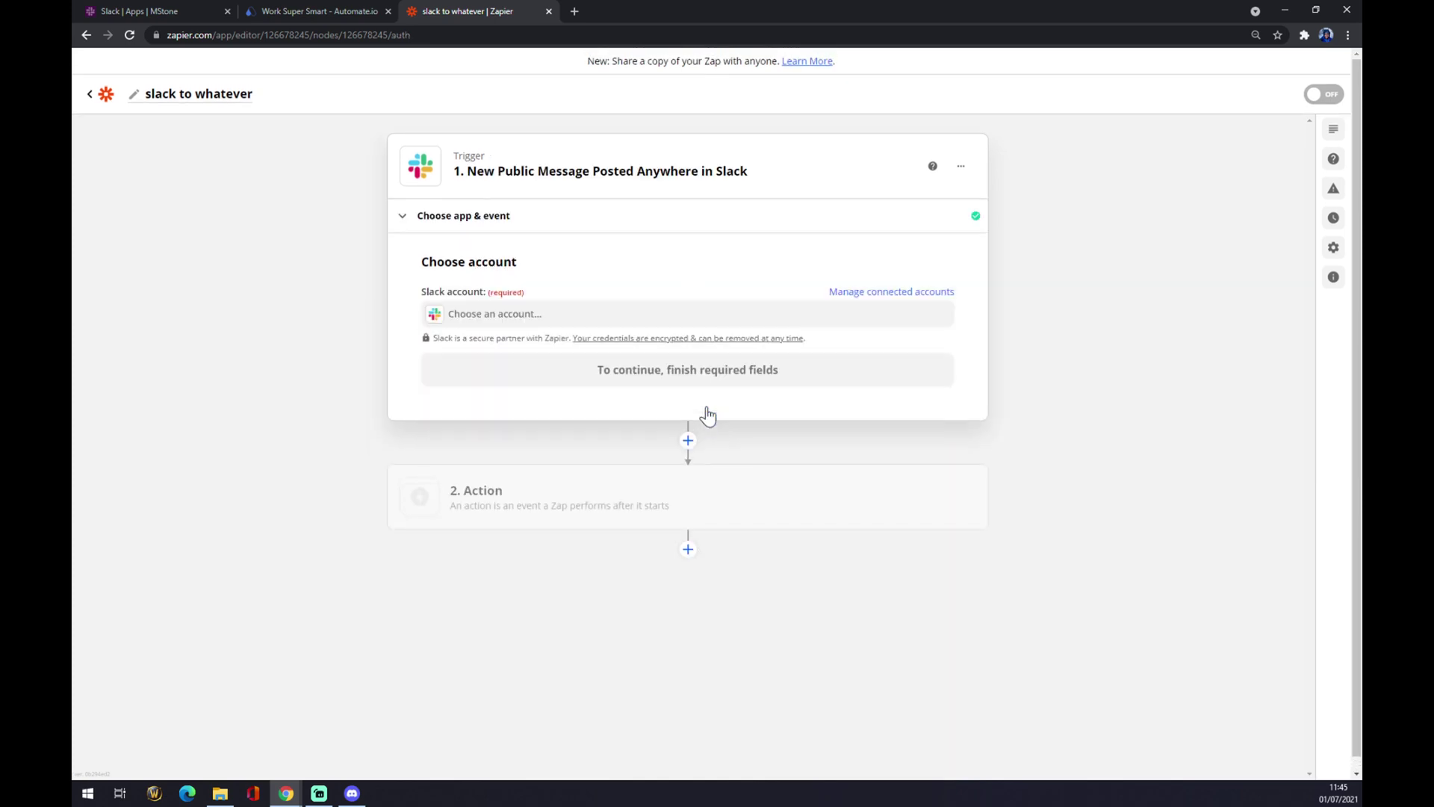
# Select the connected Slack account and set Trigger For Bot Messages to No
pyautogui.click(475, 319)
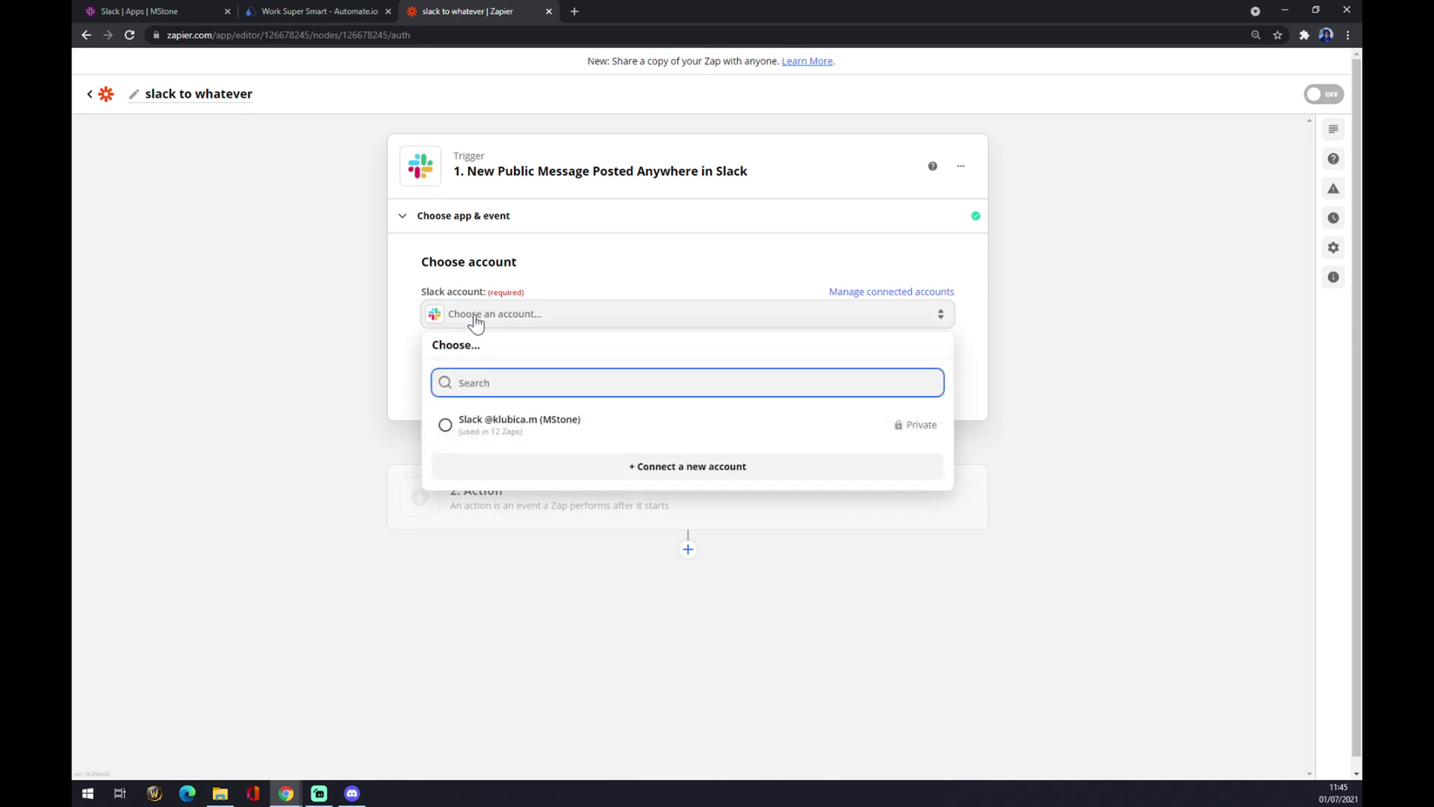
pyautogui.click(520, 429)
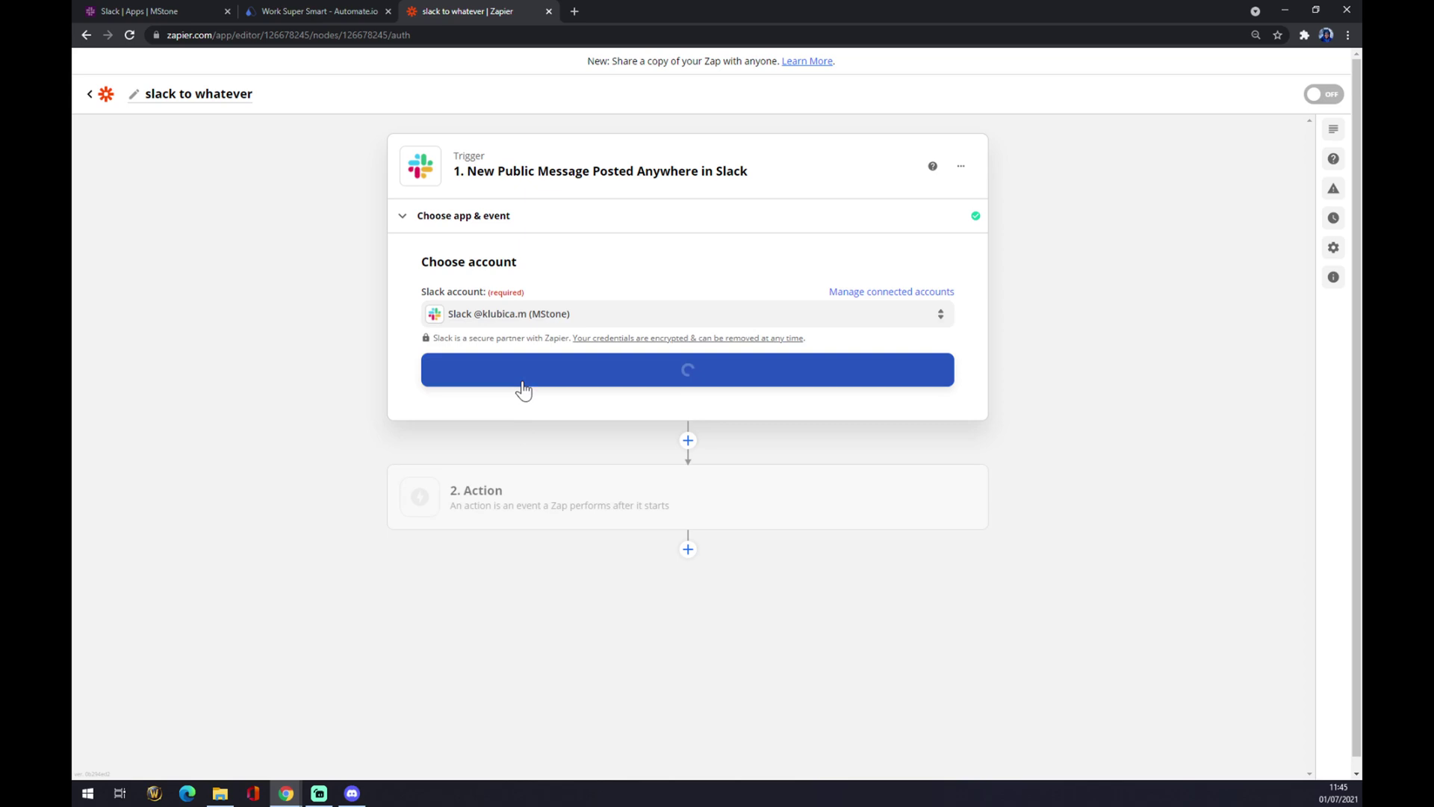
pyautogui.click(538, 383)
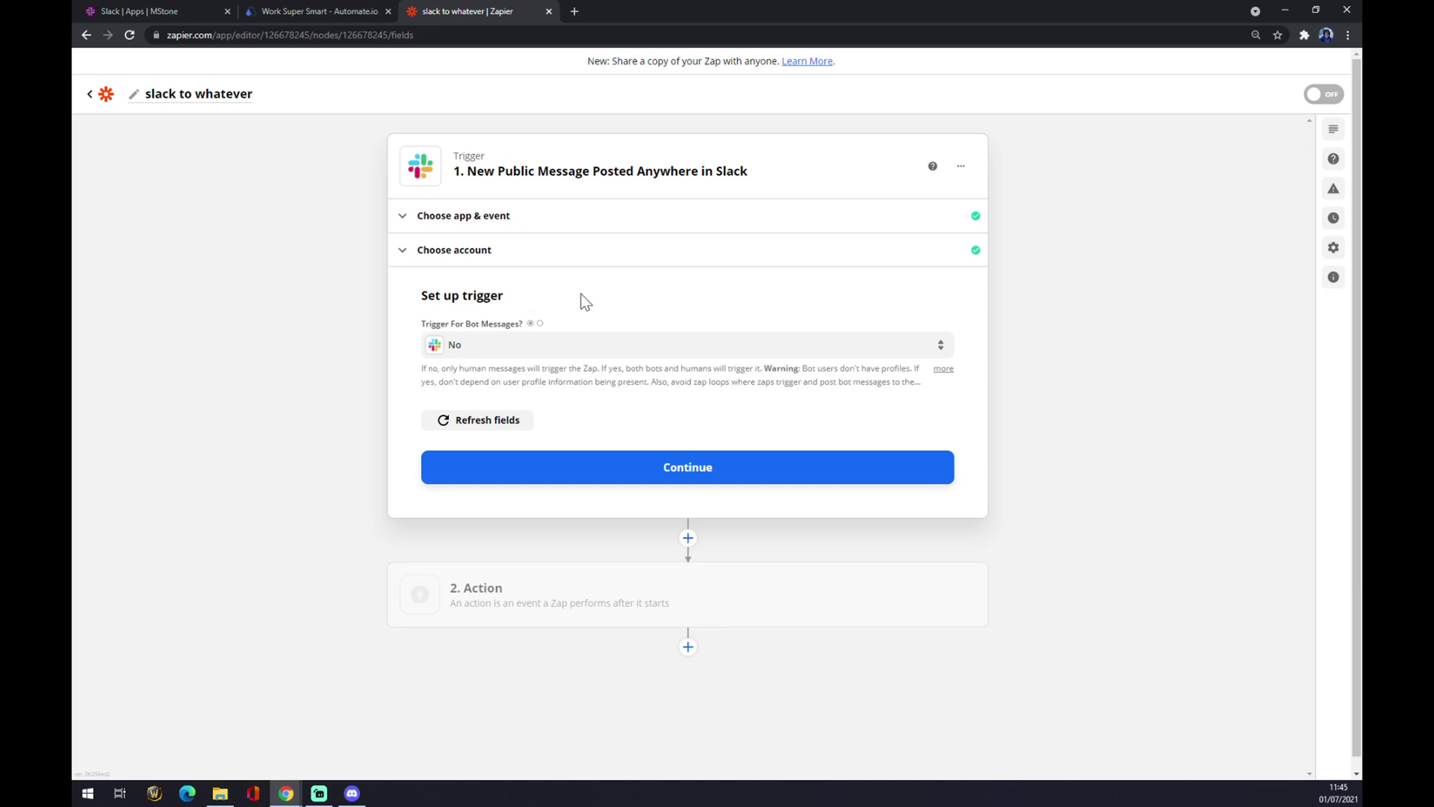
pyautogui.click(566, 347)
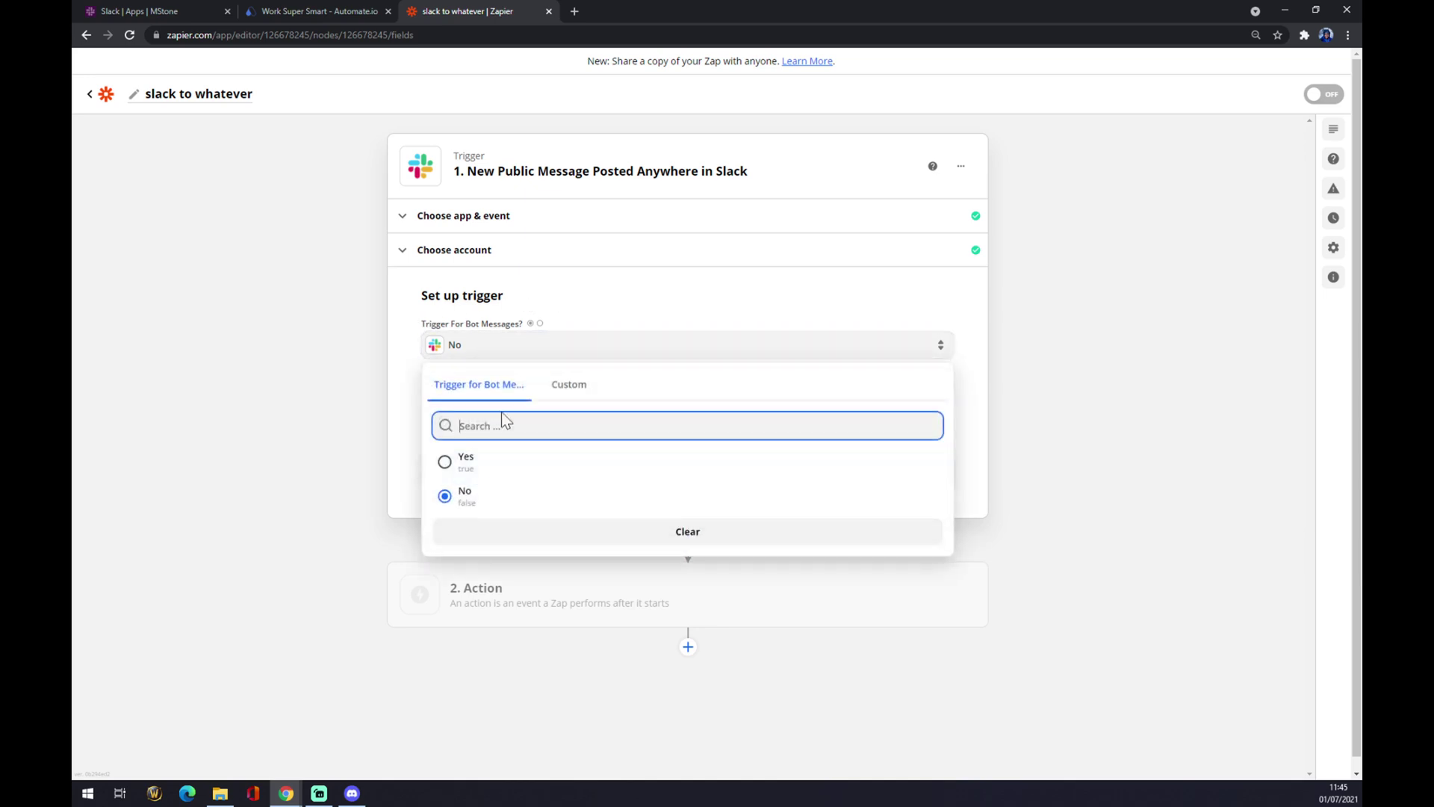
pyautogui.click(478, 510)
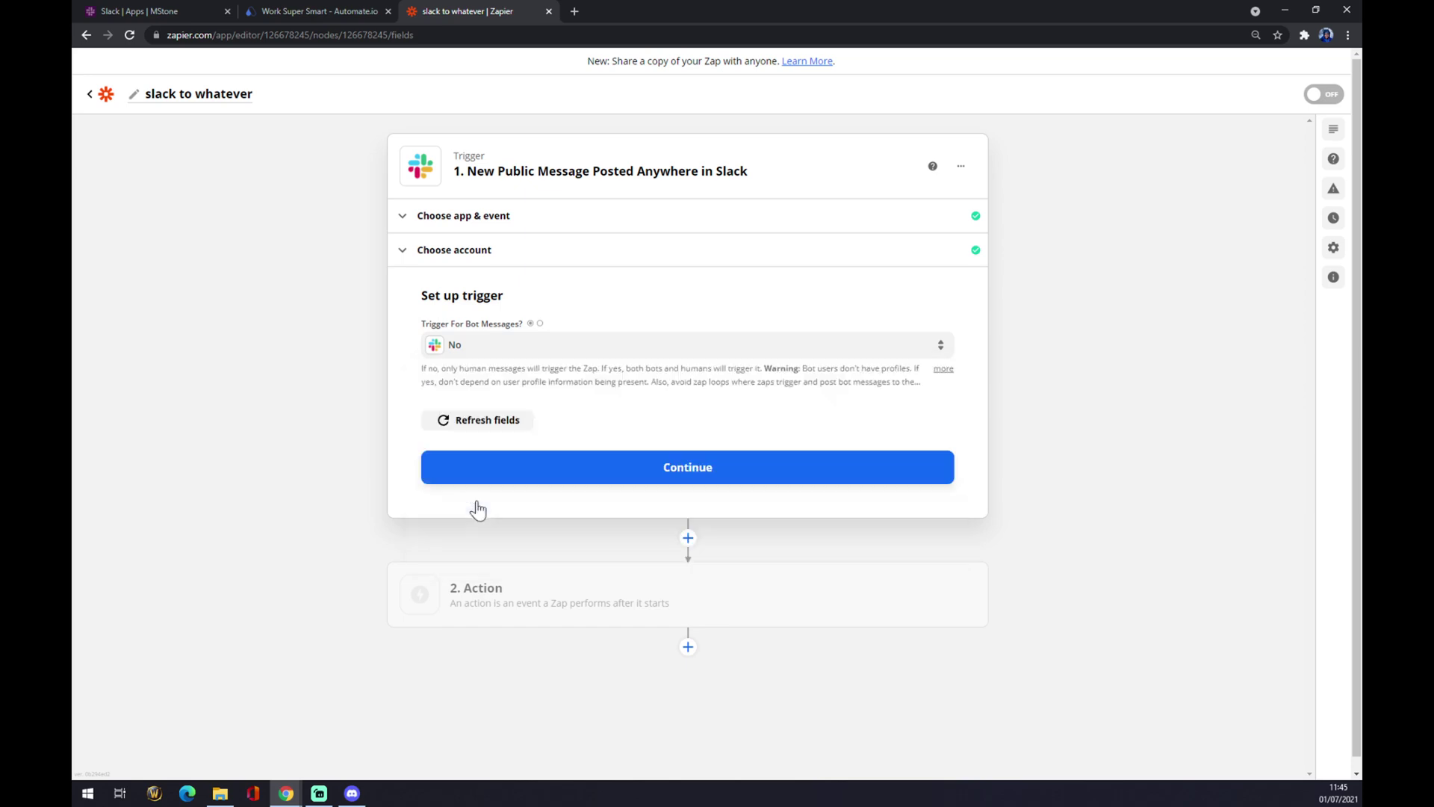
pyautogui.click(554, 478)
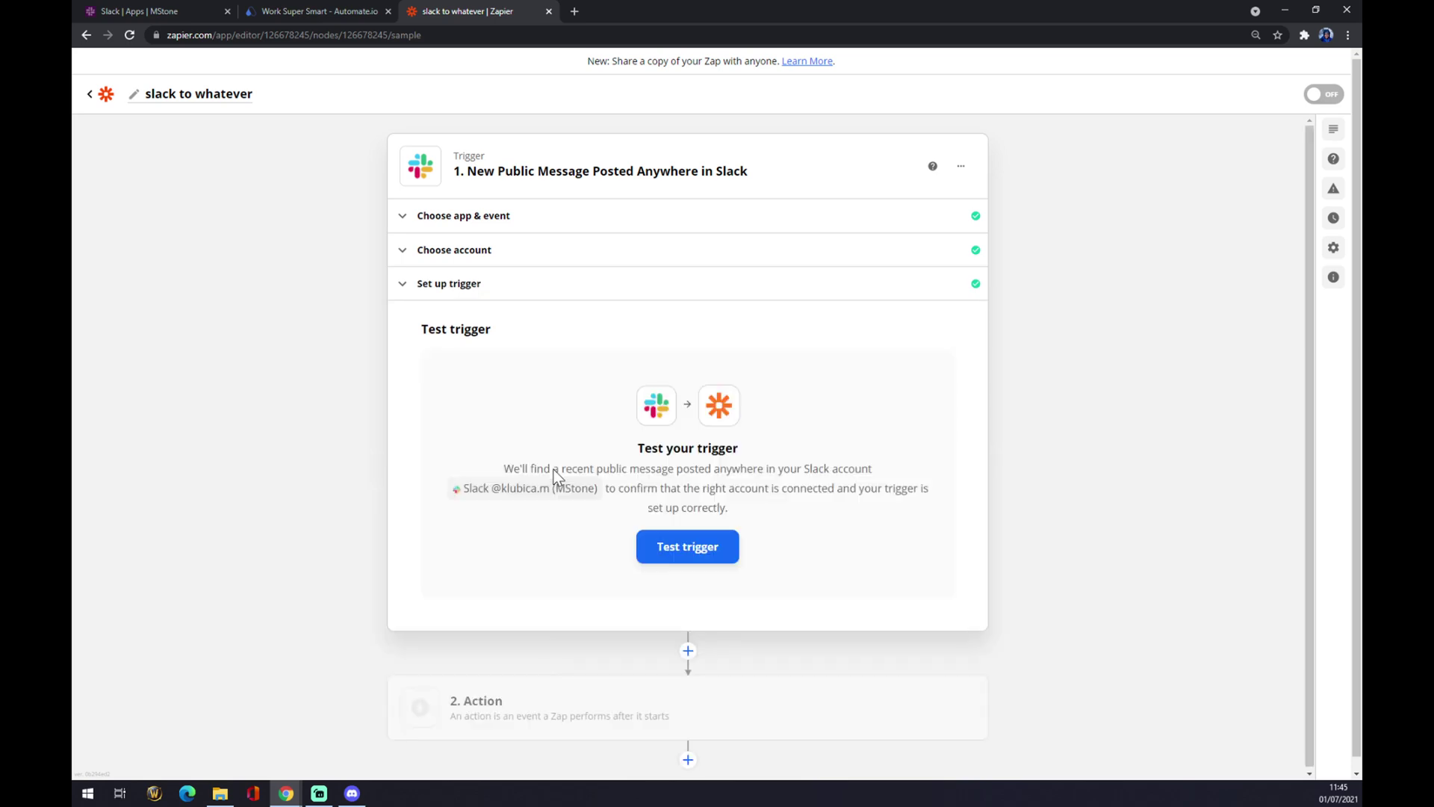
# Open the app picker for the zap's second, Action step
pyautogui.click(587, 708)
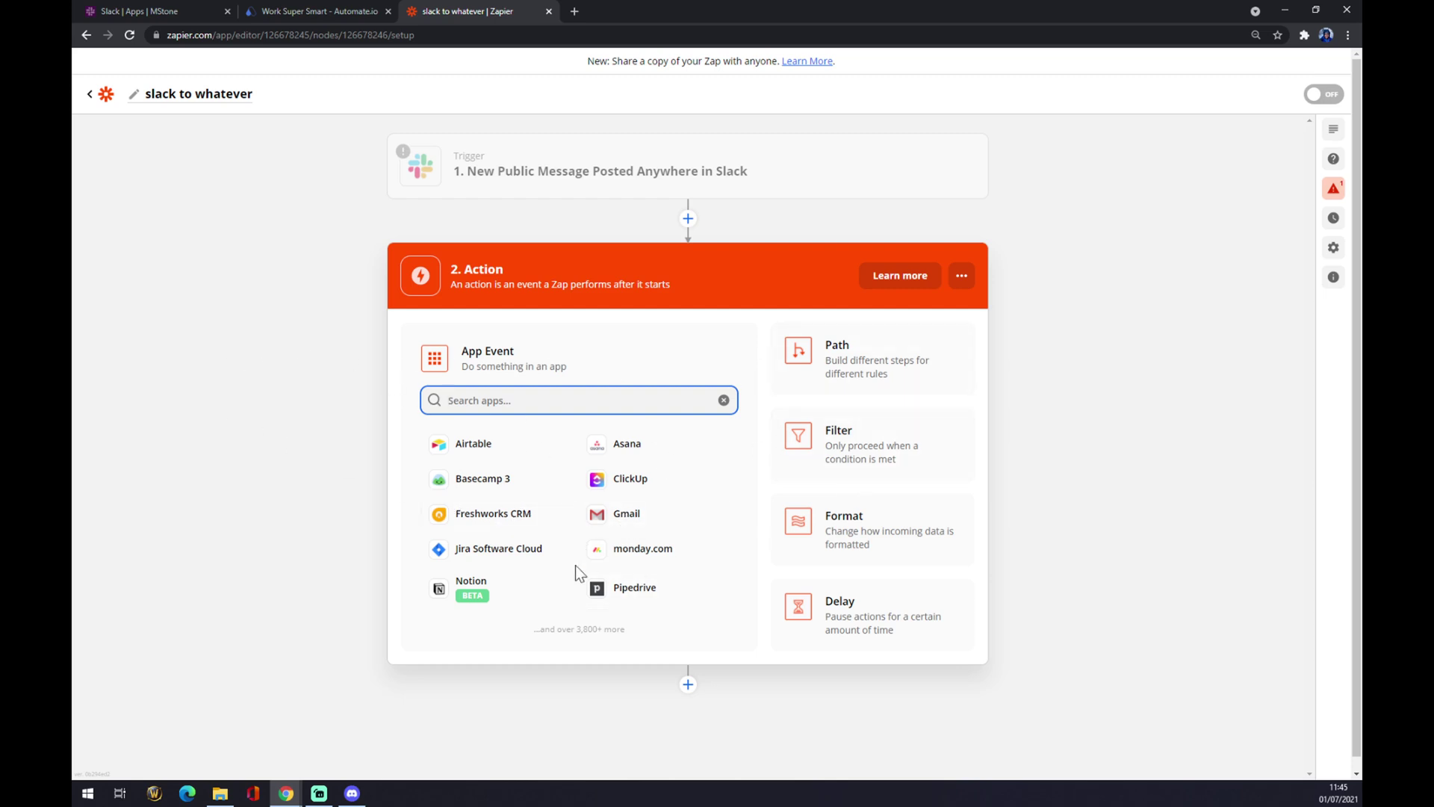
# Set the action to Notion's Create Database Item event and continue to account selection
pyautogui.click(506, 587)
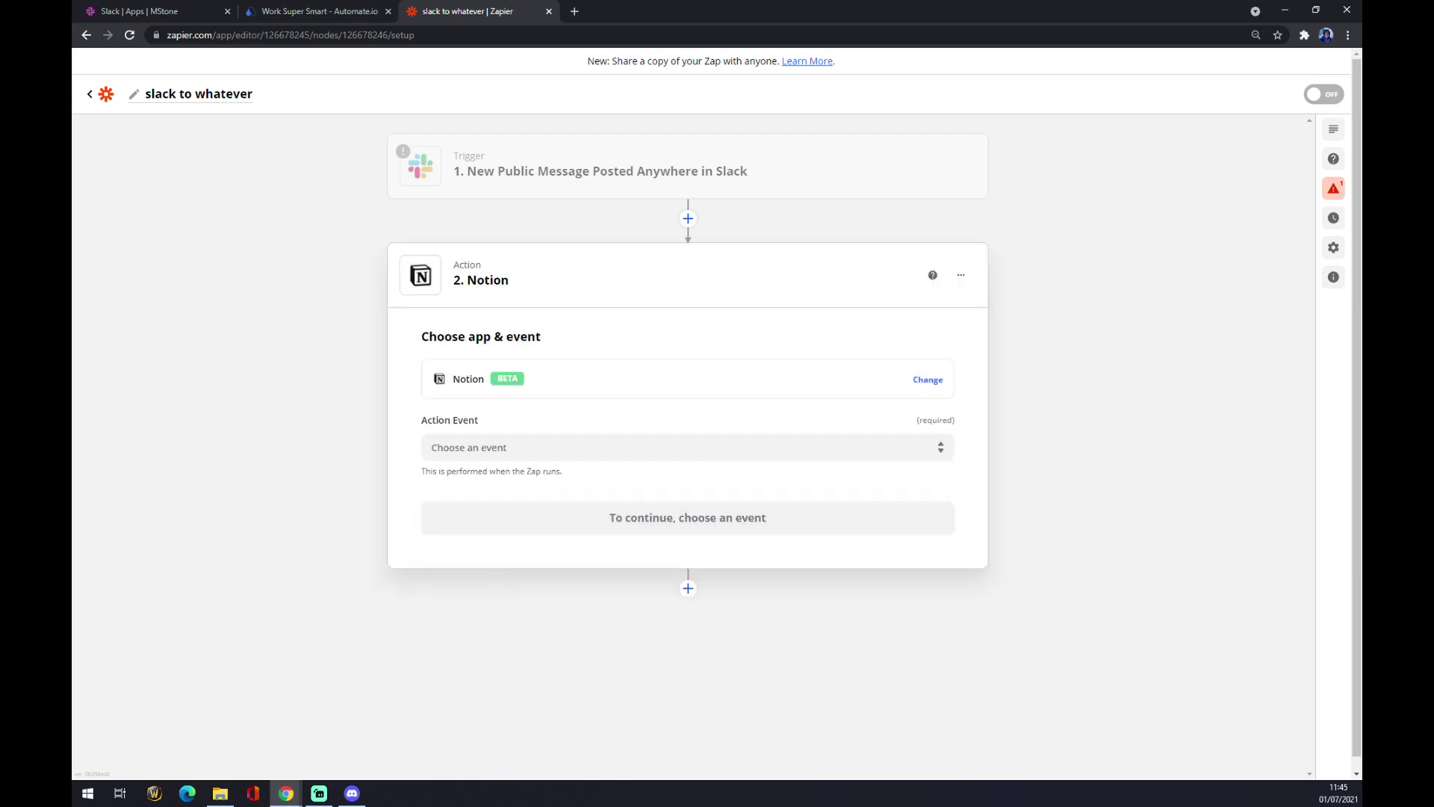
pyautogui.click(511, 378)
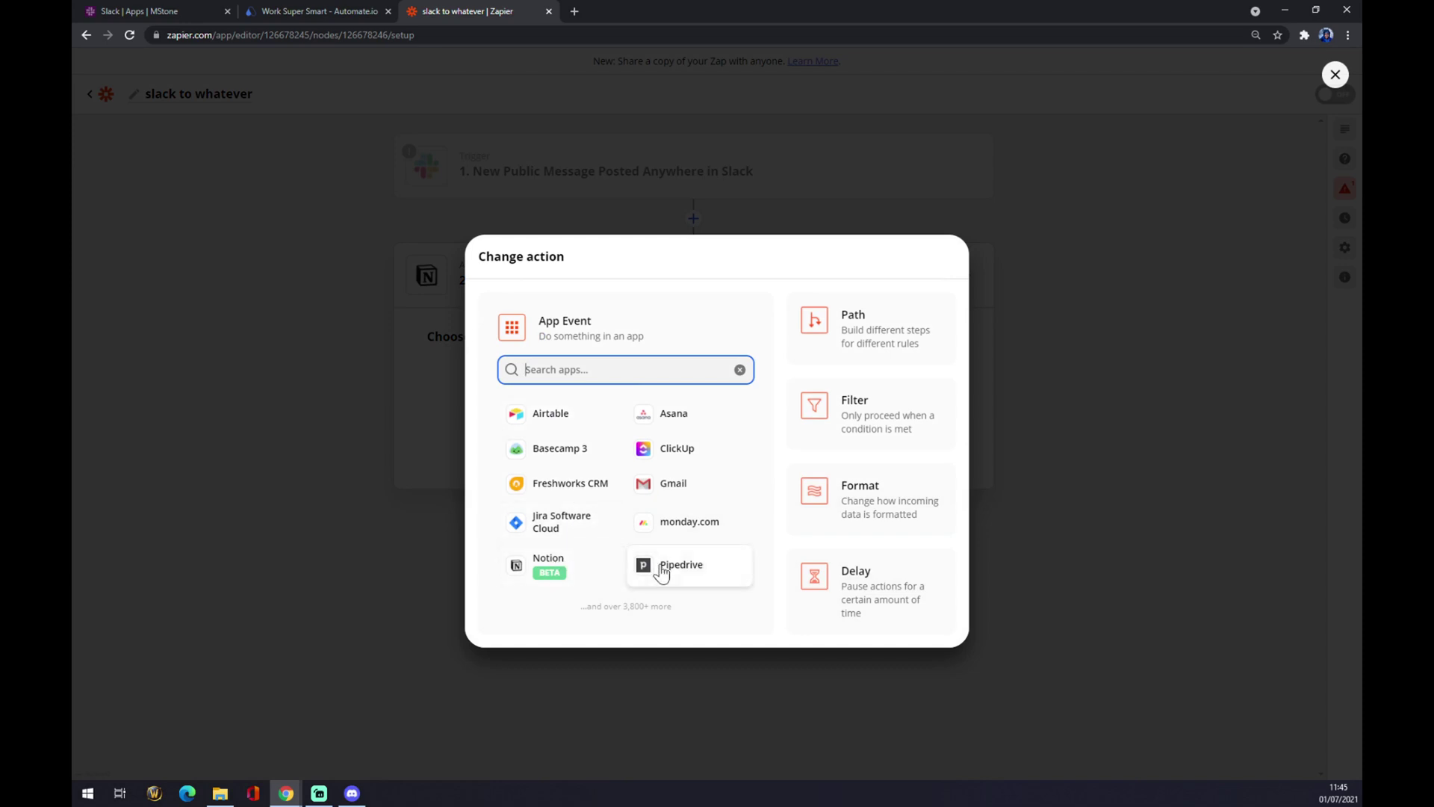
pyautogui.click(663, 487)
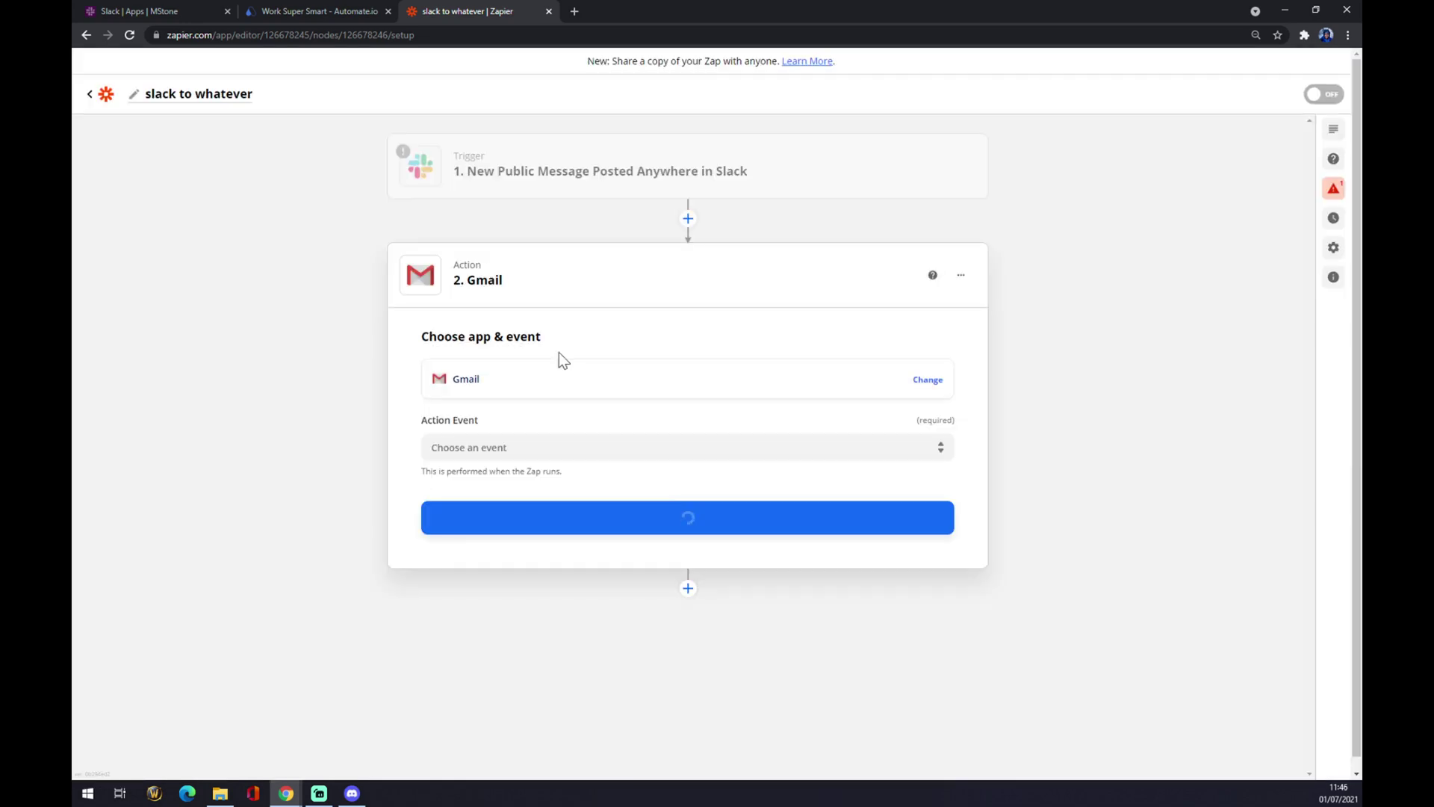
pyautogui.click(498, 392)
pyautogui.click(549, 564)
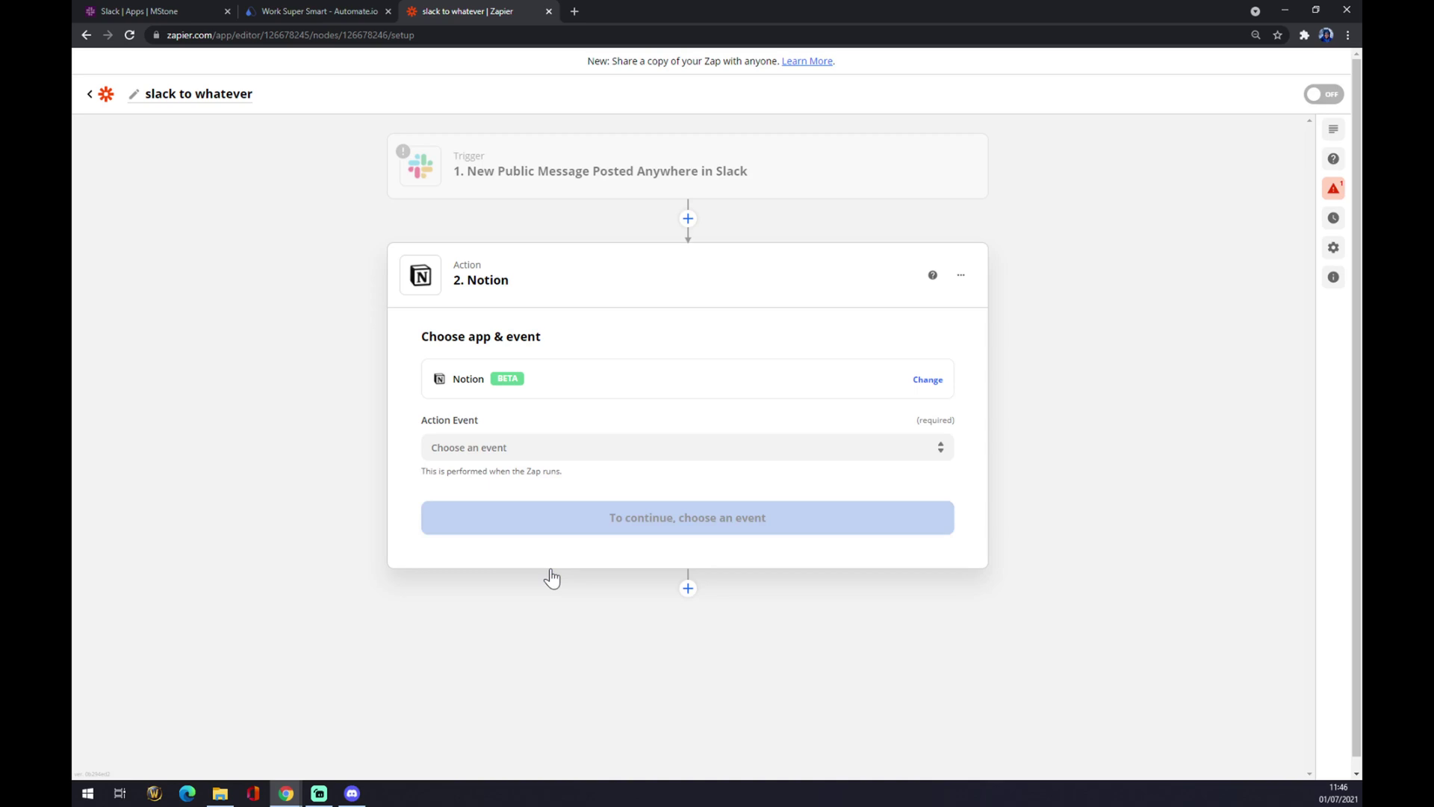
pyautogui.click(430, 447)
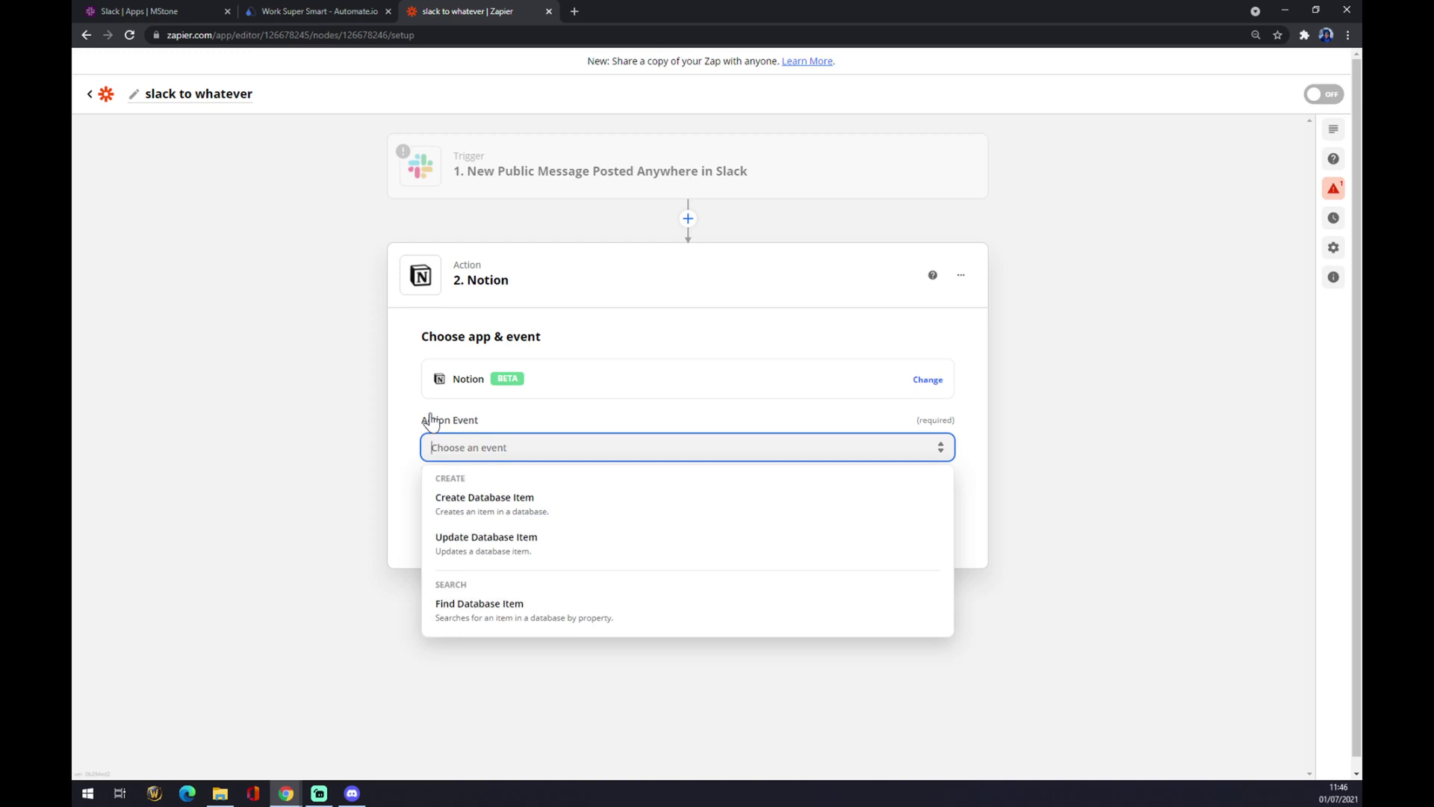
pyautogui.click(487, 506)
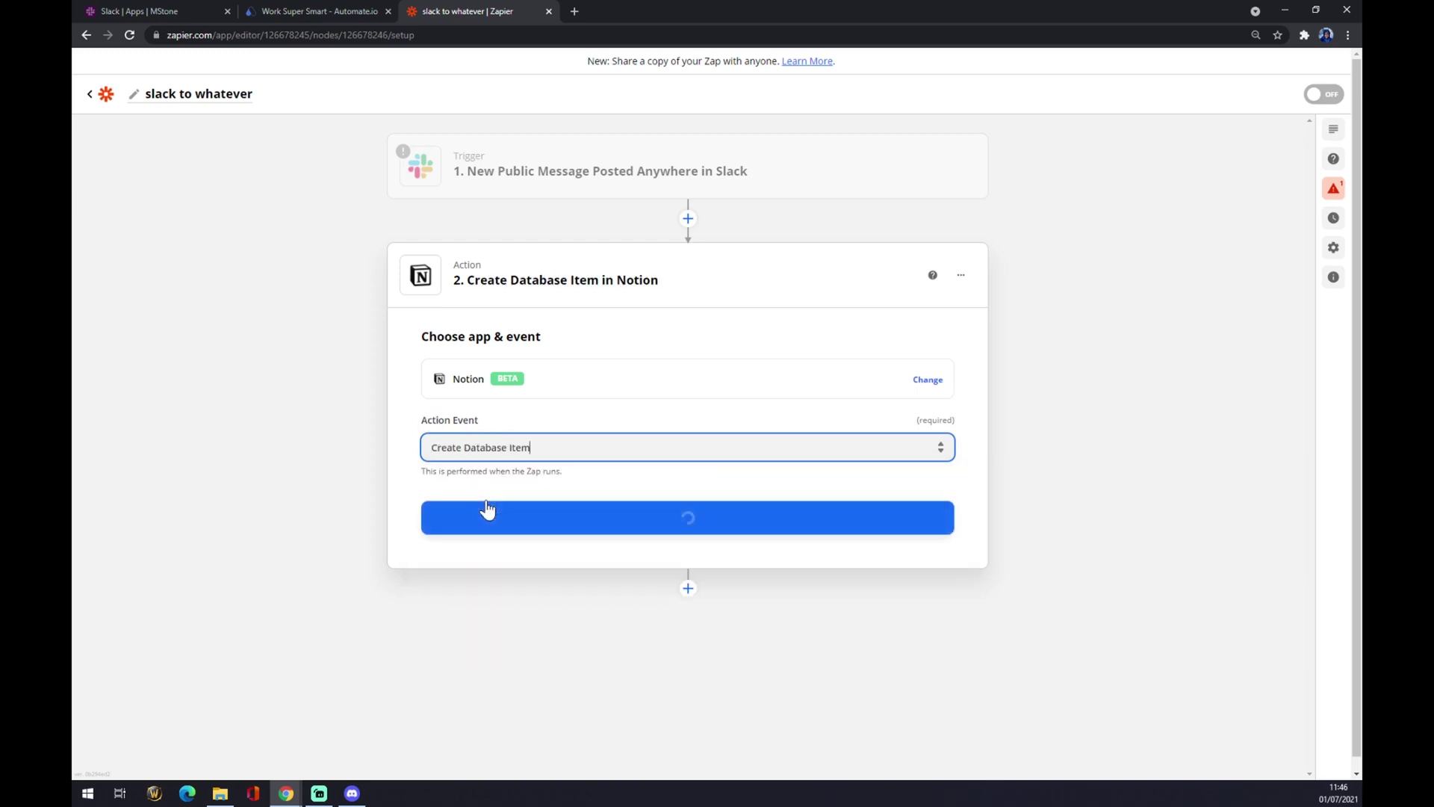
pyautogui.click(659, 526)
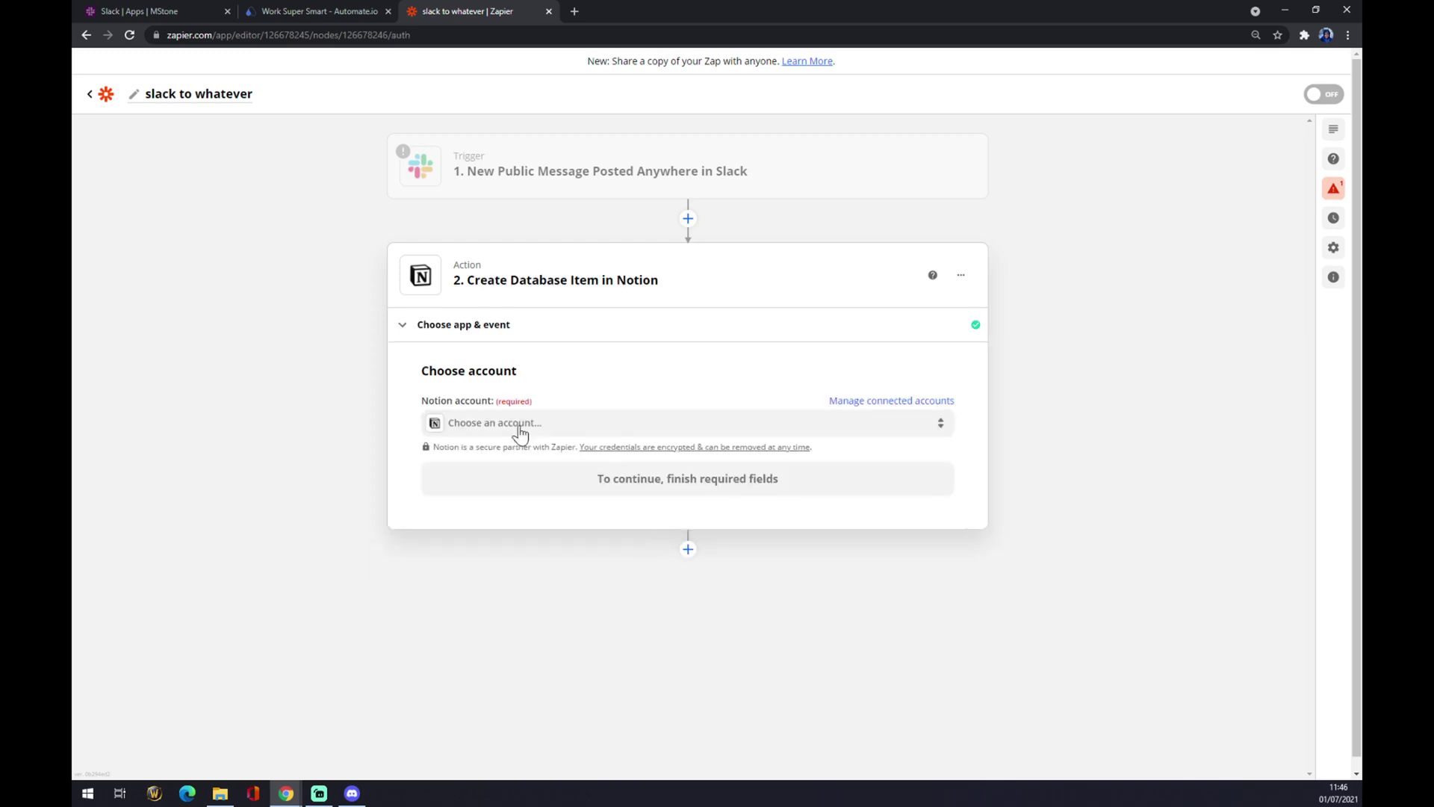